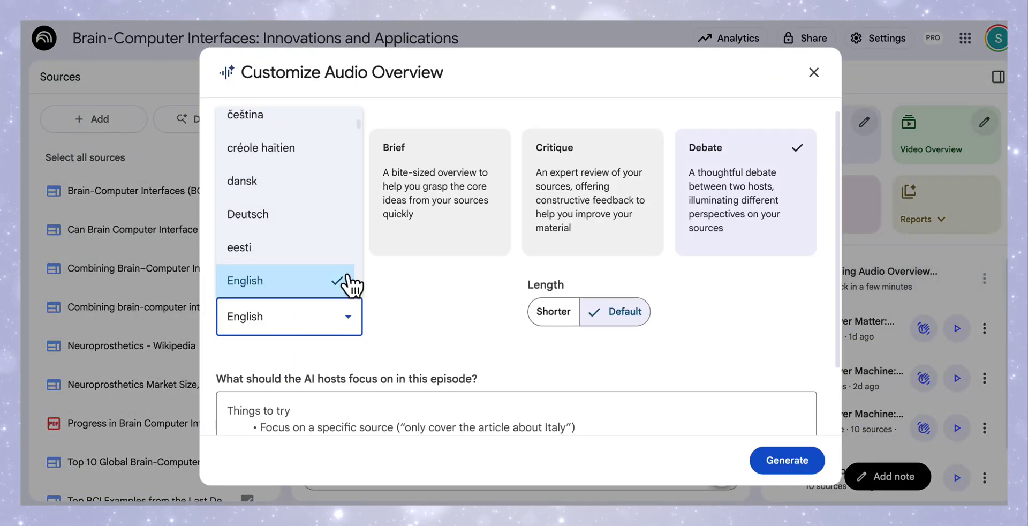
Try the Brief, Critique and Debate audio formats in turn, then scroll the landing page
scroll(350, 284, "down", 15)
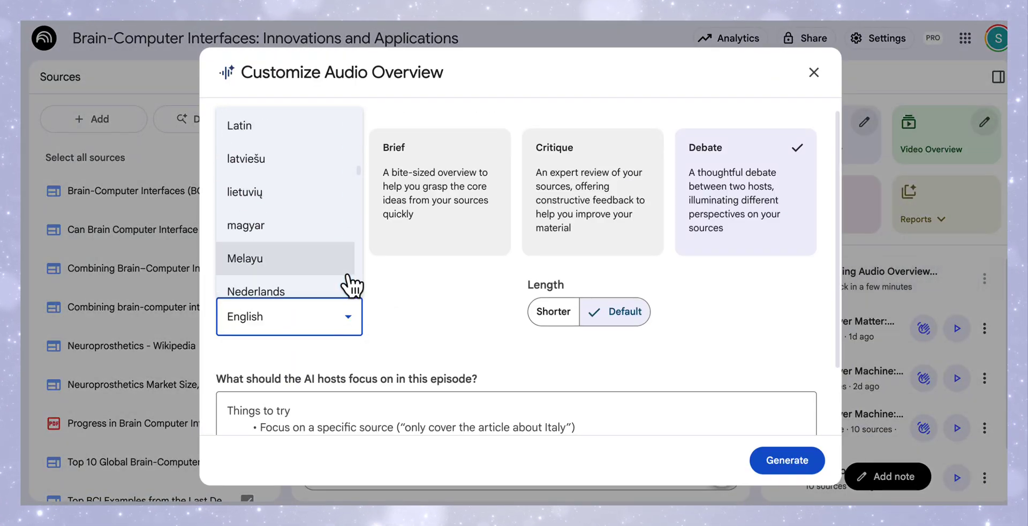
scroll(350, 284, "down", 10)
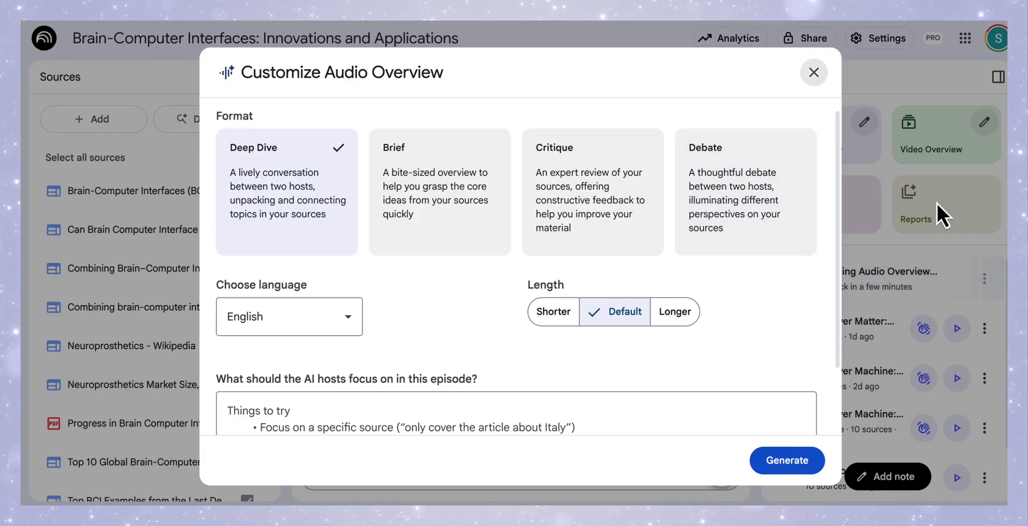
left_click(423, 225)
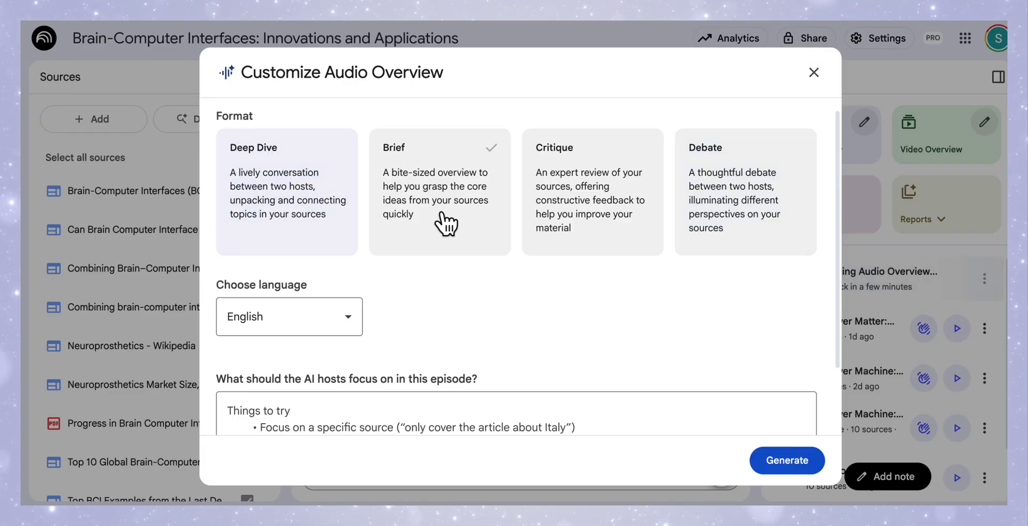
left_click(594, 201)
left_click(753, 194)
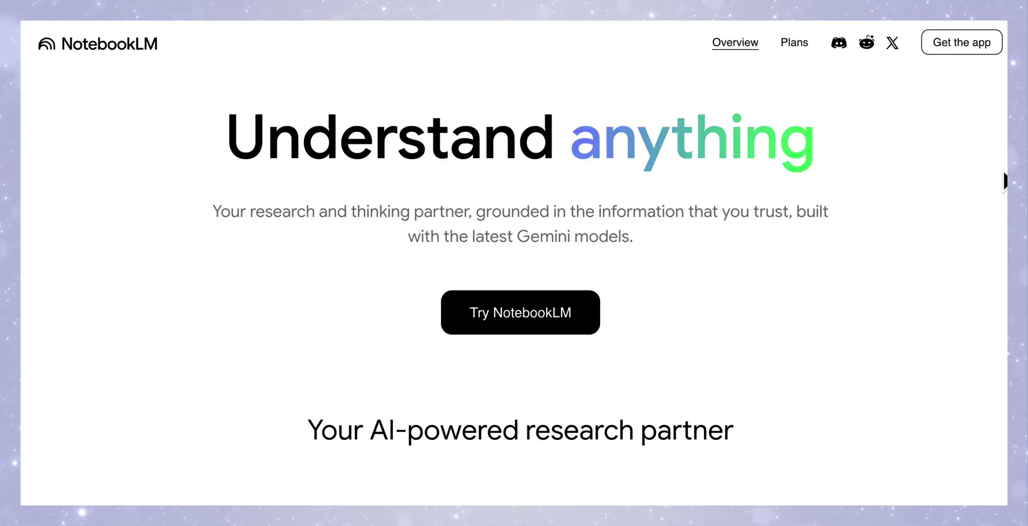
scroll(1005, 180, "down", 7)
scroll(1005, 181, "down", 12)
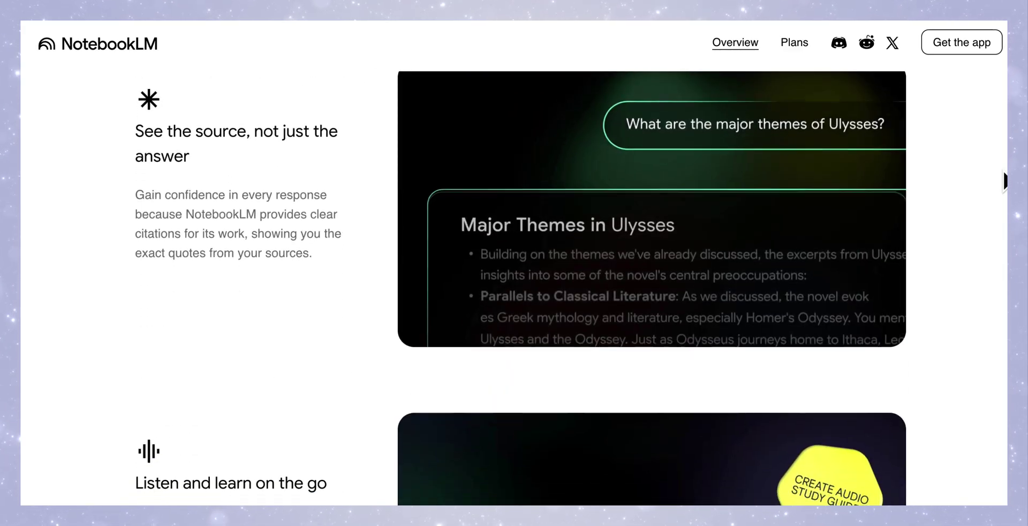
scroll(1006, 181, "down", 1)
scroll(338, 172, "down", 3)
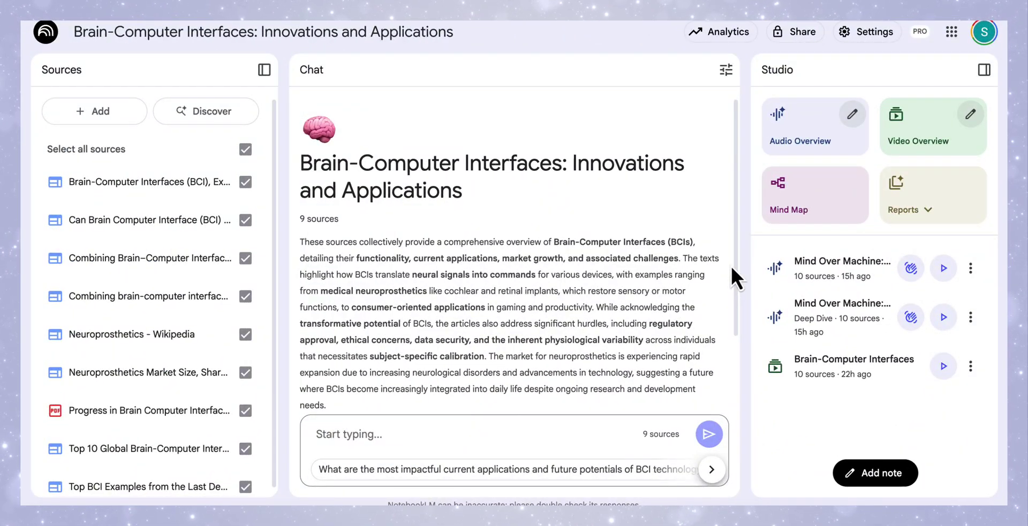
Open the audio overview options and browse the language list, leaving English selected
left_click(854, 119)
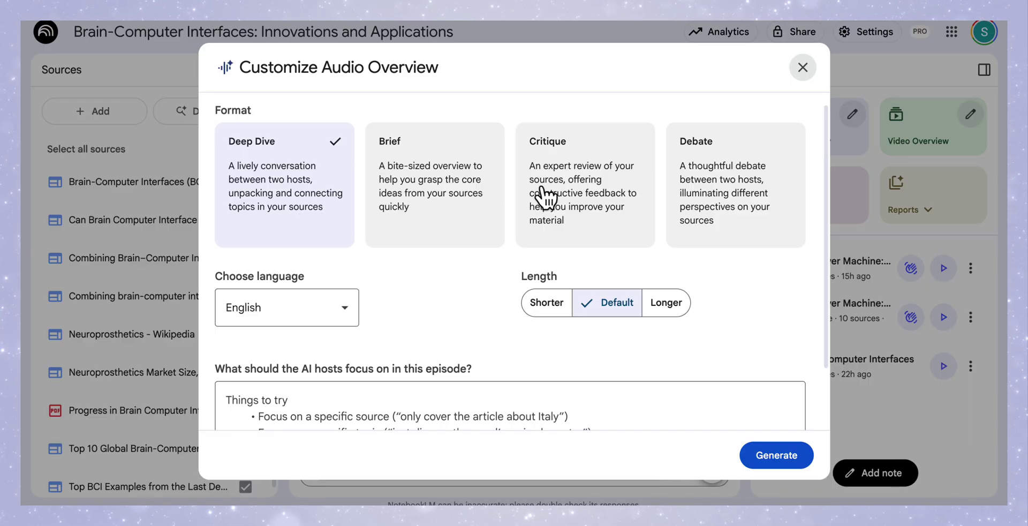
scroll(557, 188, "down", 1)
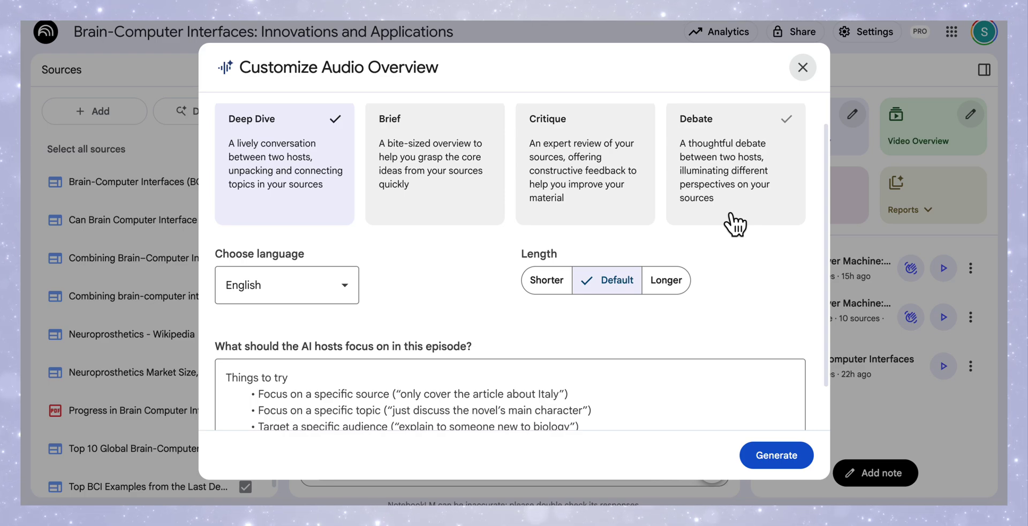
left_click(287, 285)
scroll(321, 417, "up", 3)
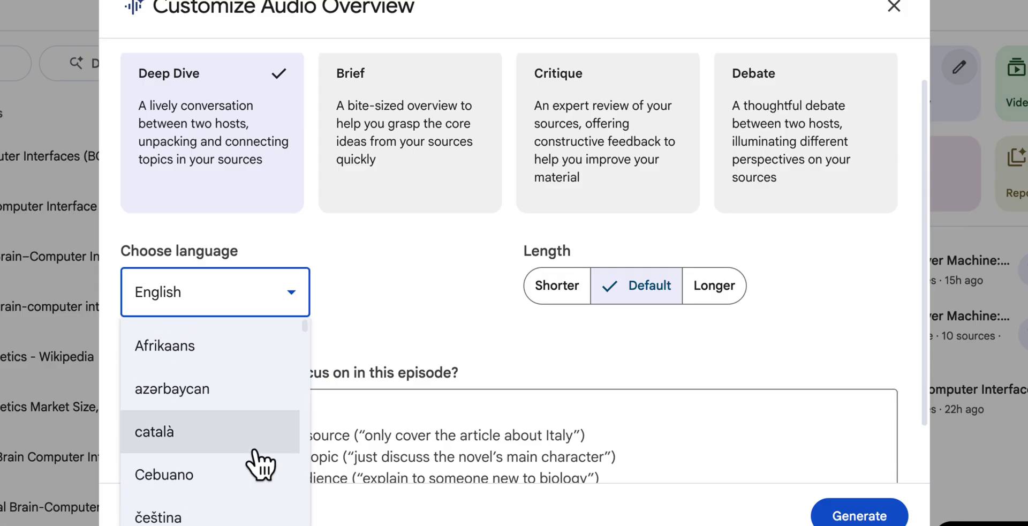
scroll(261, 464, "down", 20)
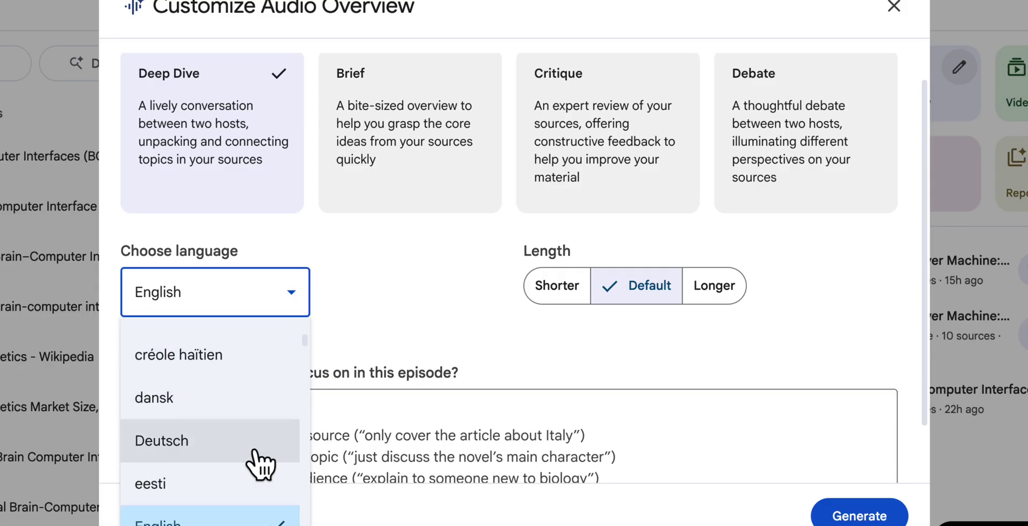
scroll(261, 464, "down", 12)
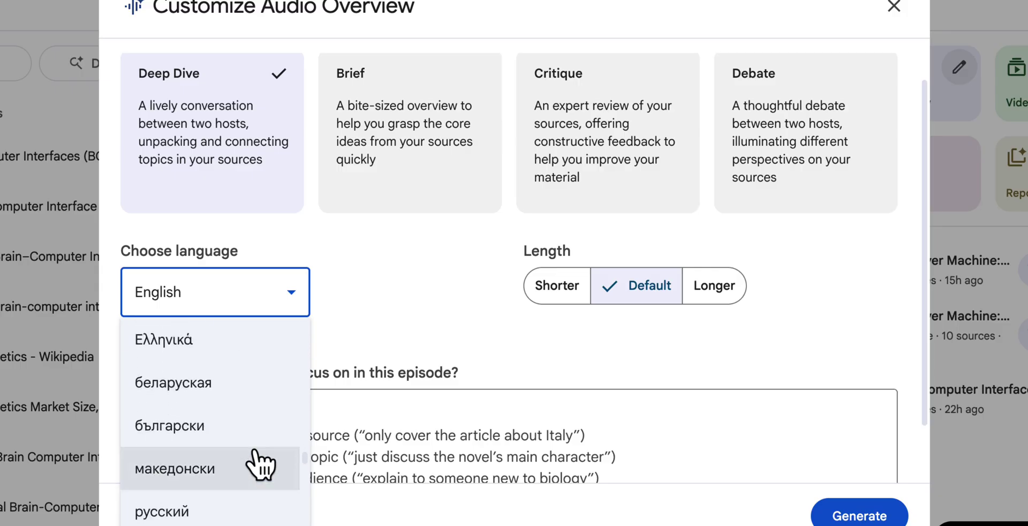
scroll(236, 512, "down", 15)
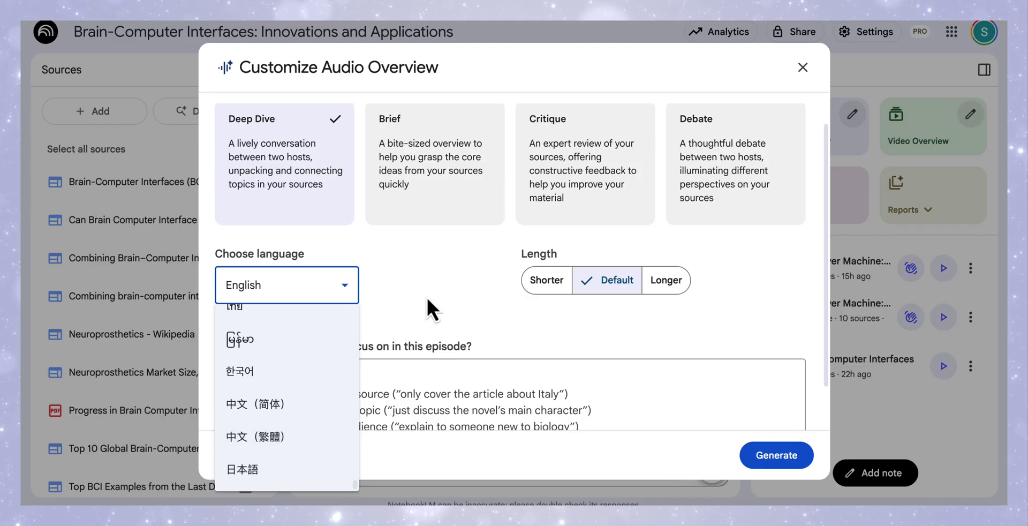
left_click(427, 300)
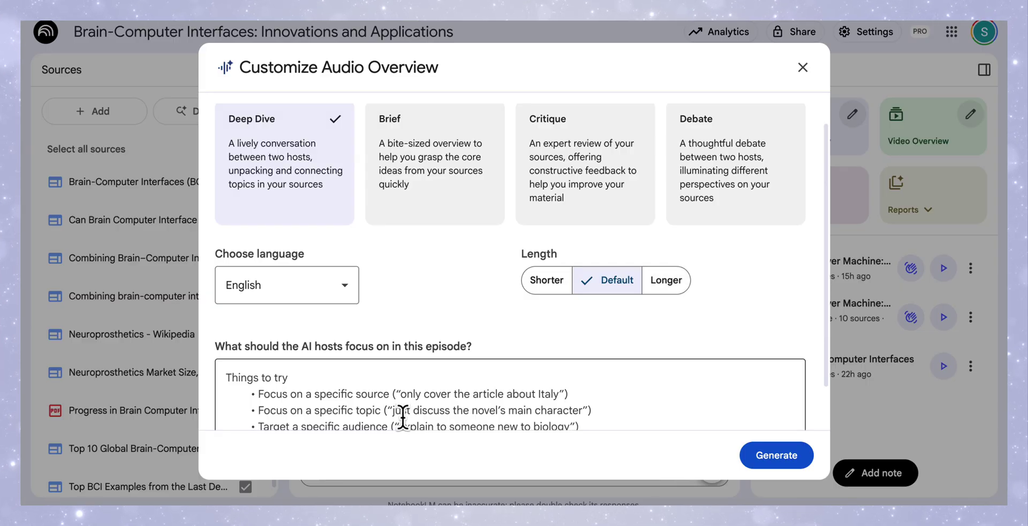
scroll(374, 354, "down", 1)
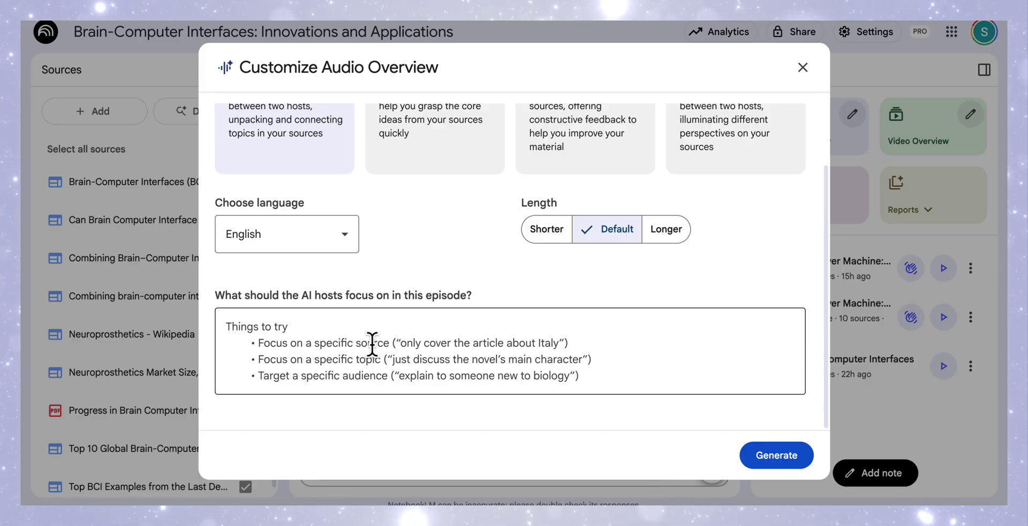
scroll(414, 332, "up", 2)
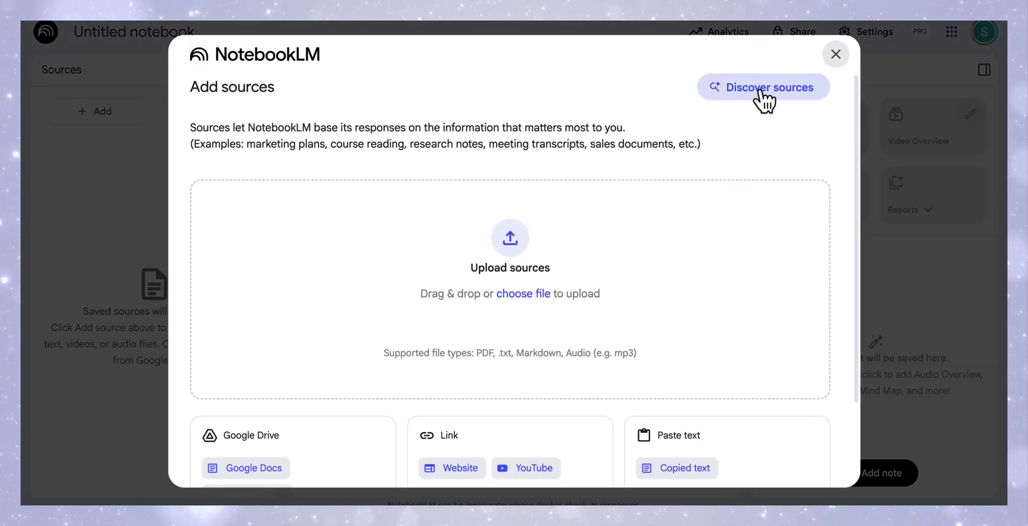
Search the web for sources on 'learn about Brain-Computer Interfaces'
left_click(761, 92)
left_click(461, 238)
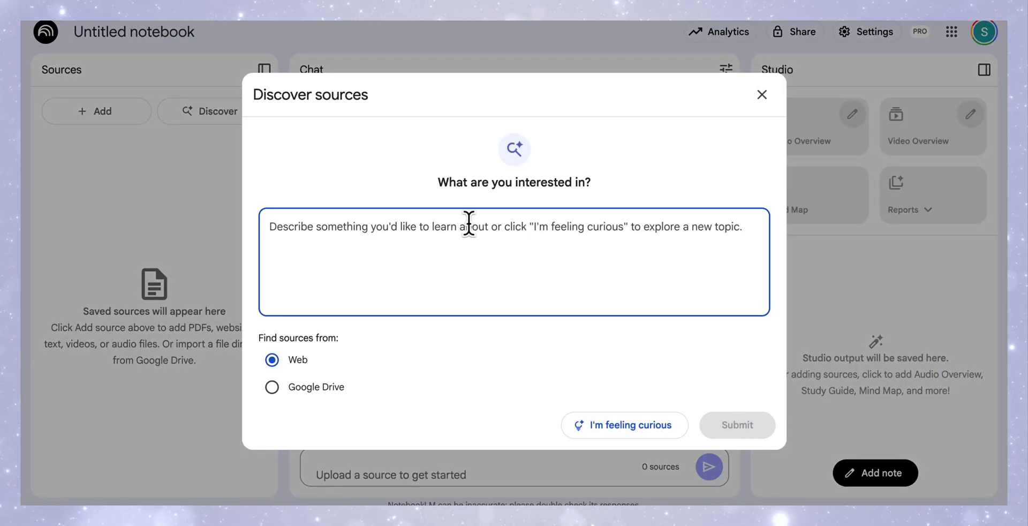
type("learn about Brain-Computer Interfaces")
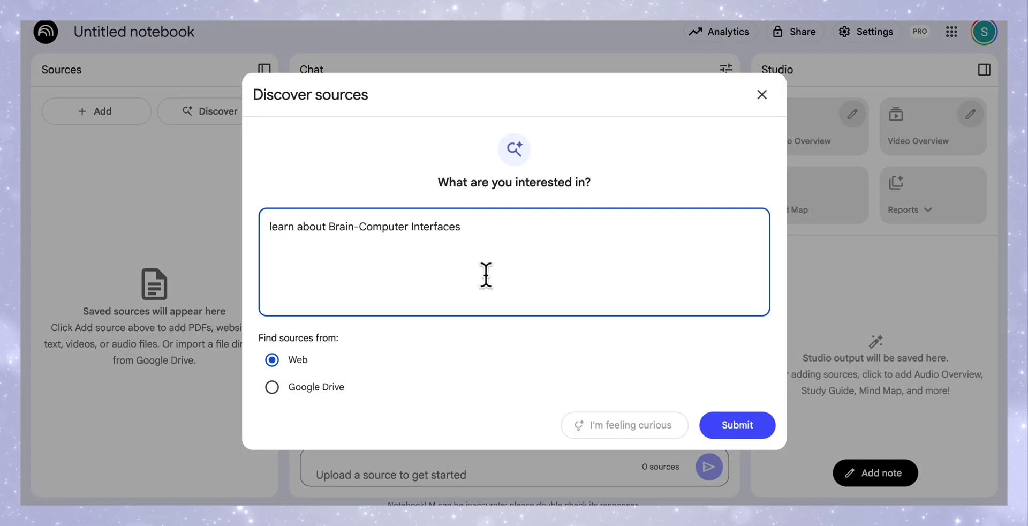
left_click(738, 427)
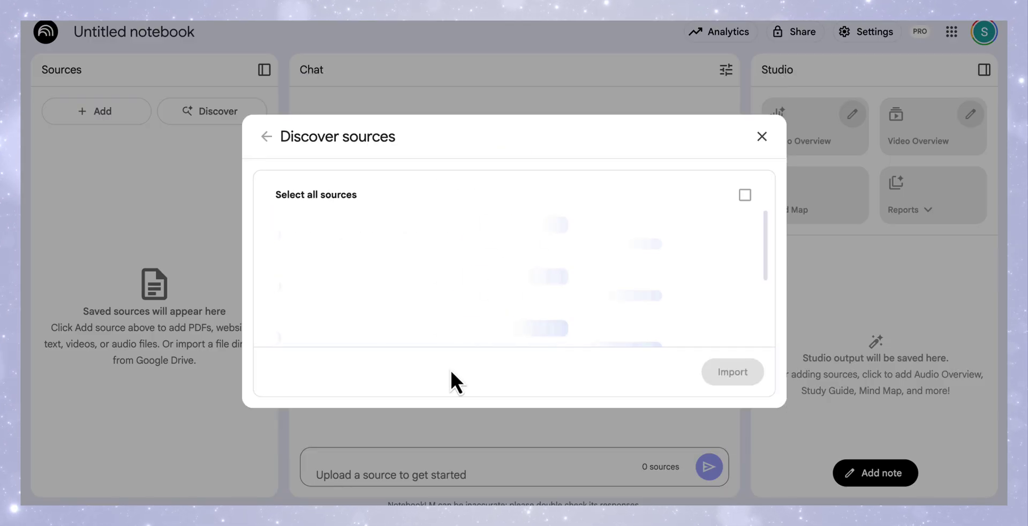
Review the 10 suggested sources and import all of them
scroll(437, 274, "down", 3)
scroll(439, 277, "down", 1)
scroll(439, 278, "up", 5)
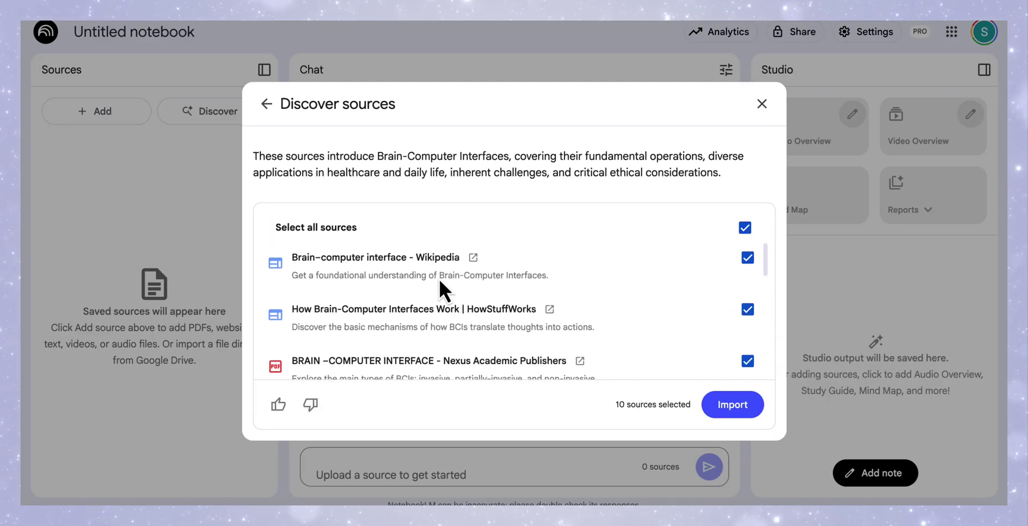
scroll(411, 307, "down", 3)
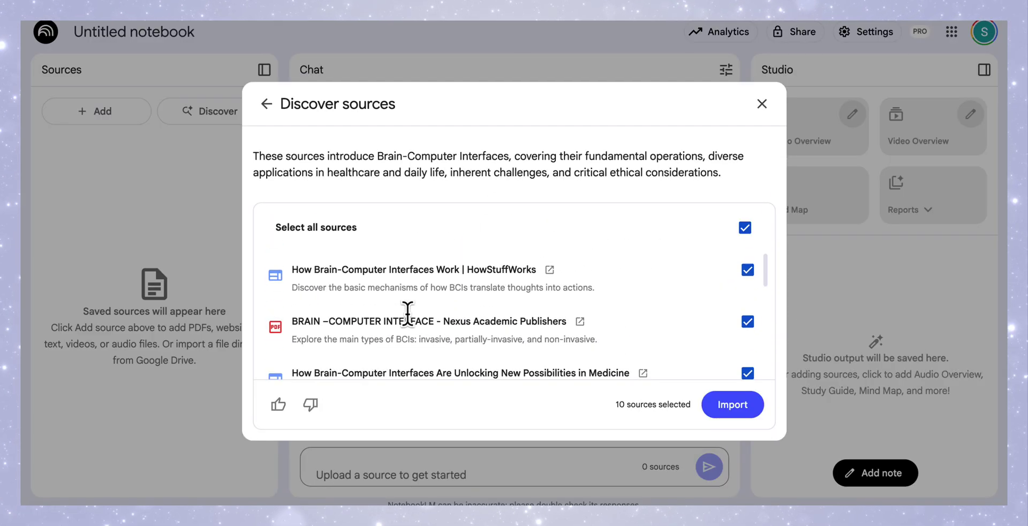
scroll(408, 314, "down", 1)
scroll(413, 278, "up", 1)
scroll(447, 342, "down", 5)
scroll(446, 336, "down", 2)
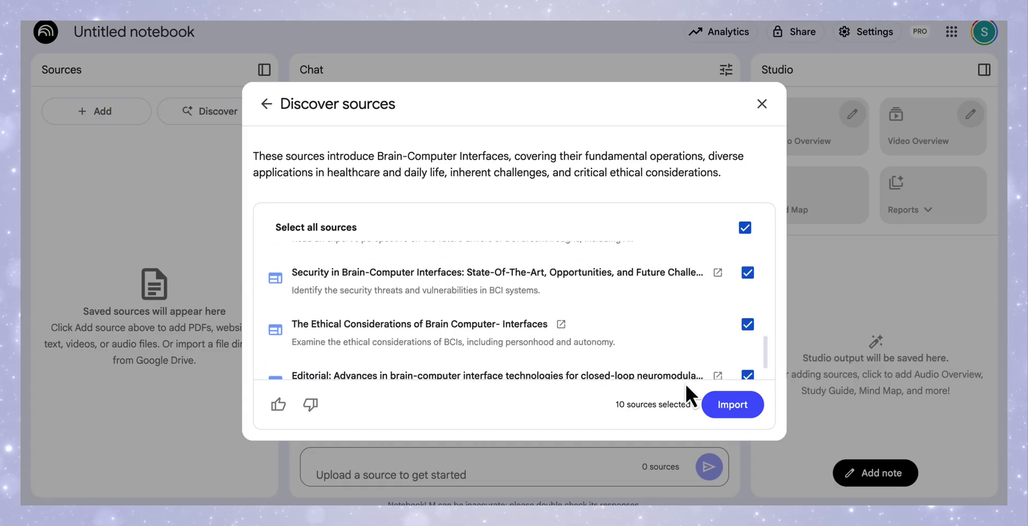
left_click(731, 407)
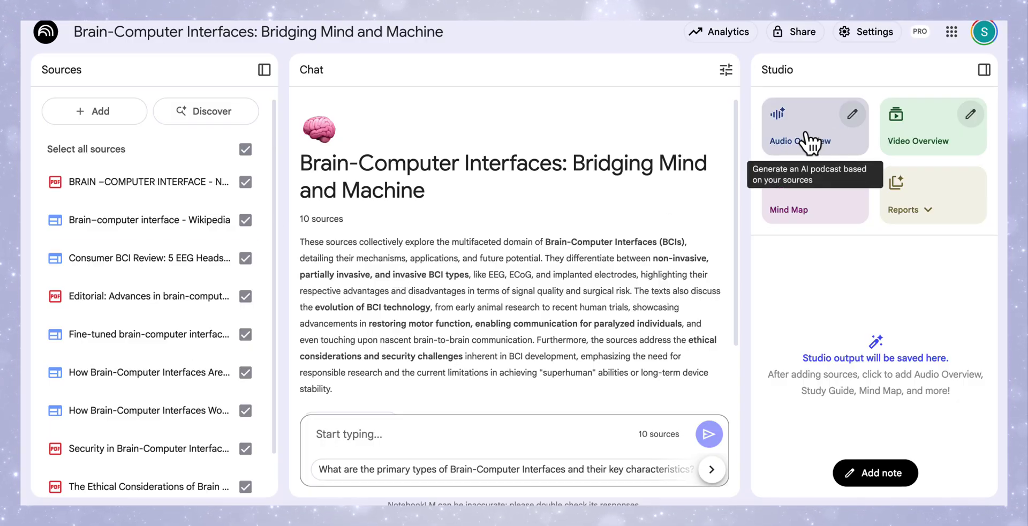
Choose the Brief format and paste a focus prompt asking for a simple BCI overview
left_click(852, 114)
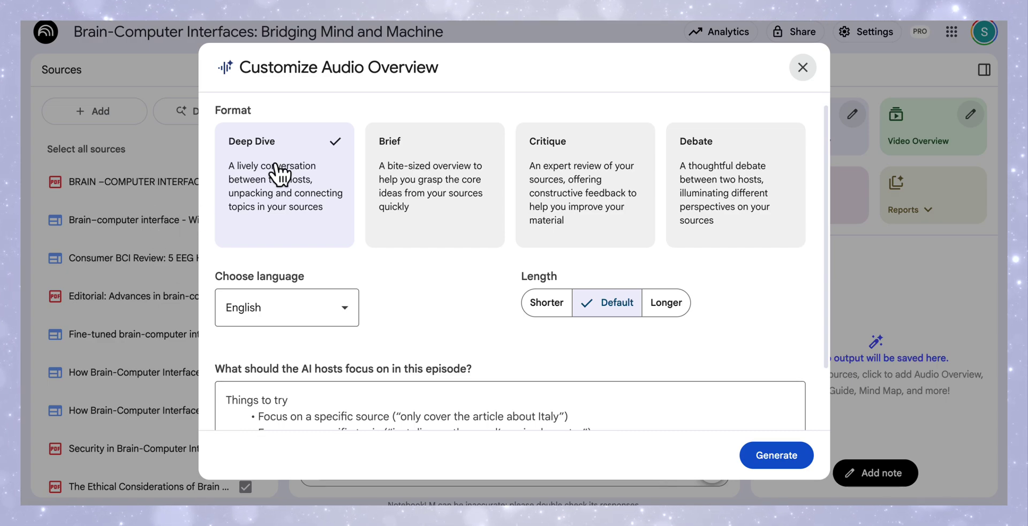
left_click(415, 173)
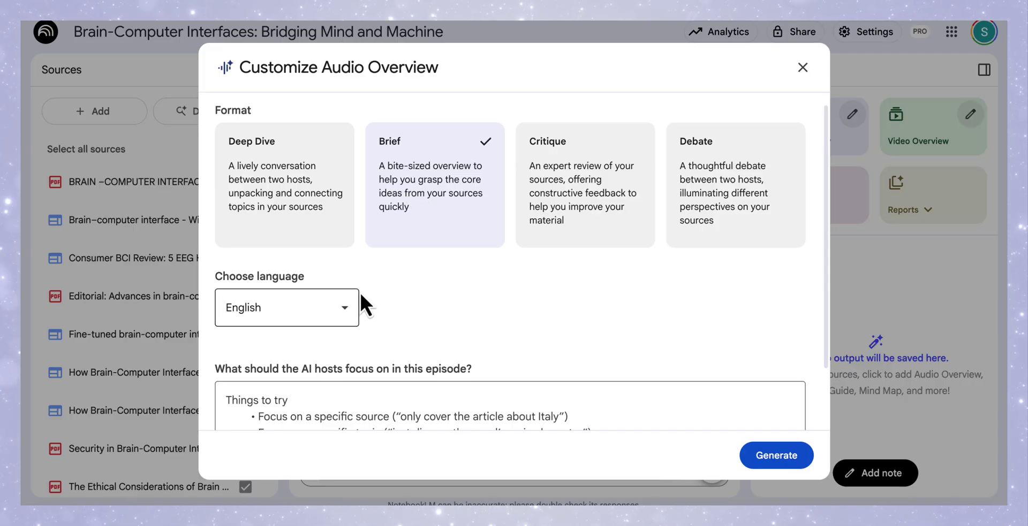
scroll(337, 327, "down", 2)
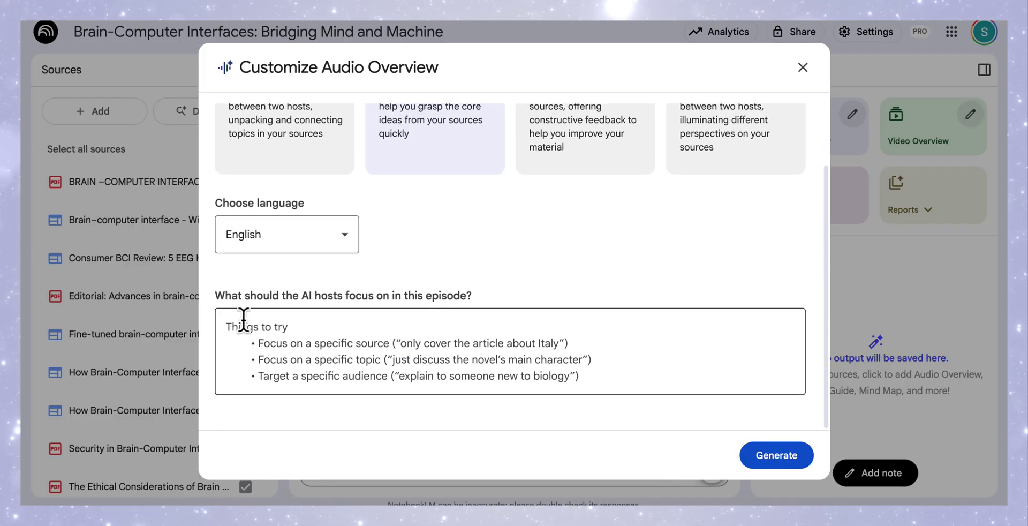
left_click(227, 325)
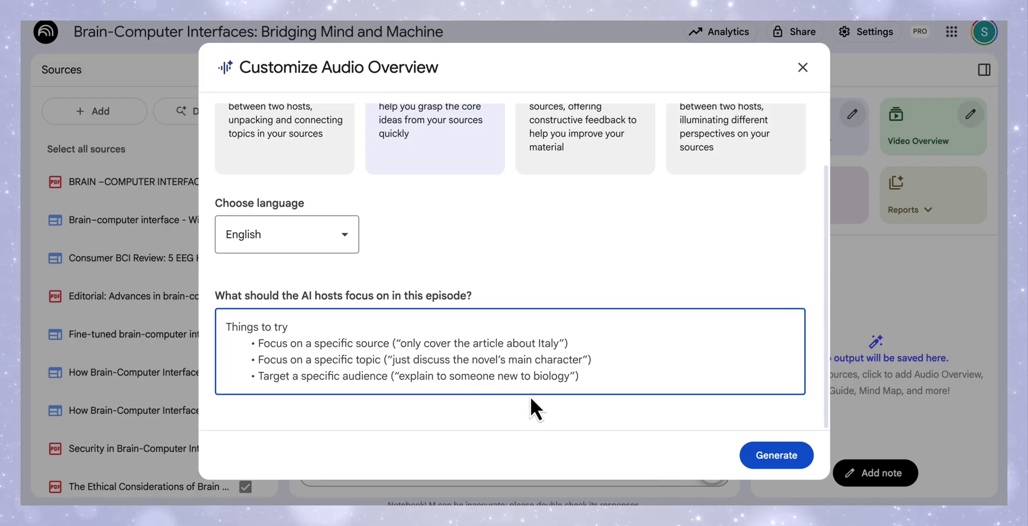
type("Give me a simple overview of Brain–Computer Interfaces, explaining what they are, how they work in practice, and their main current uses.")
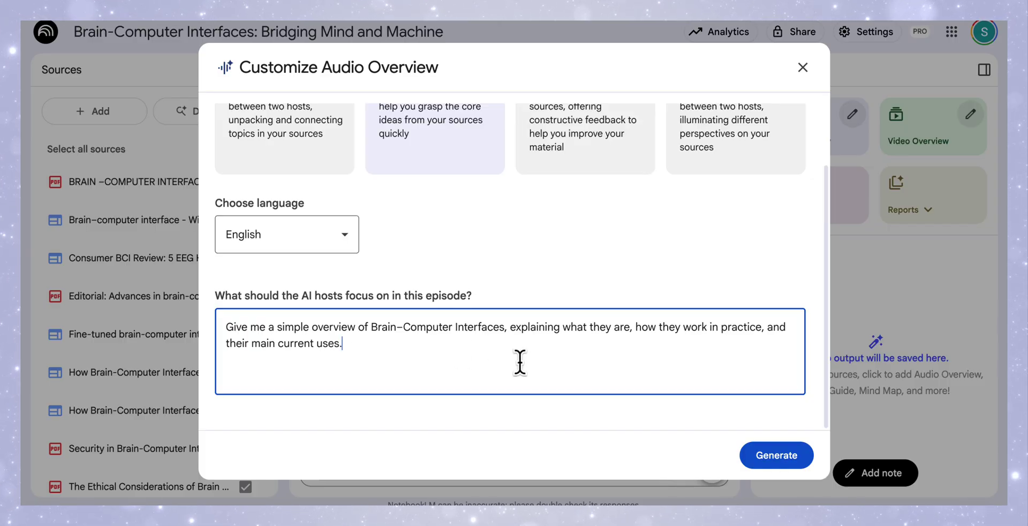
Generate the Brief overview 'Unlocking the Brain' and play its first seconds before pausing
left_click(770, 461)
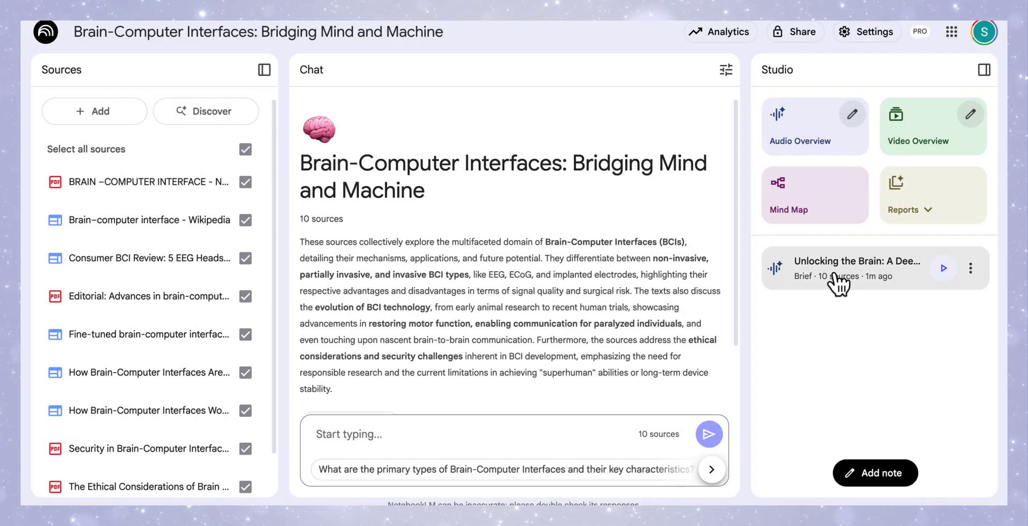
left_click(882, 275)
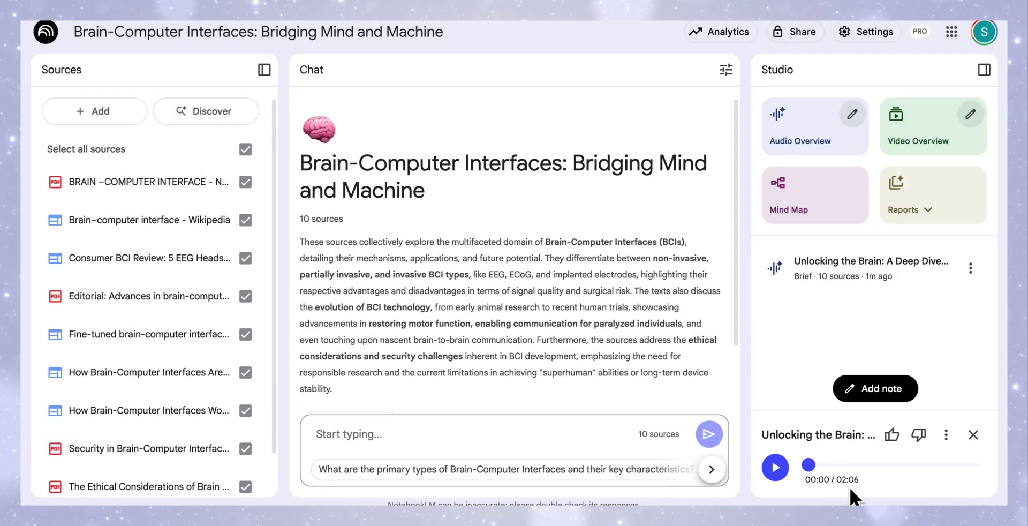
left_click(777, 467)
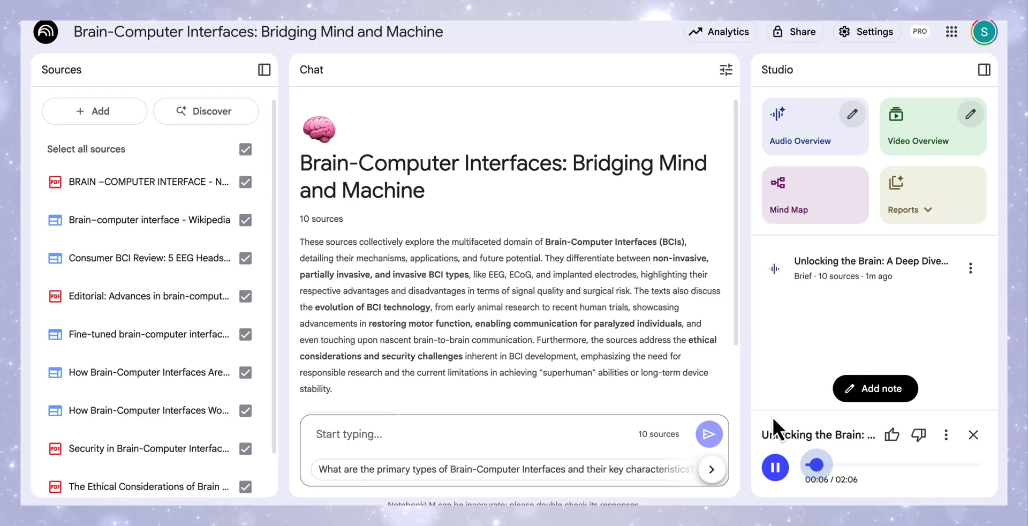
left_click(775, 469)
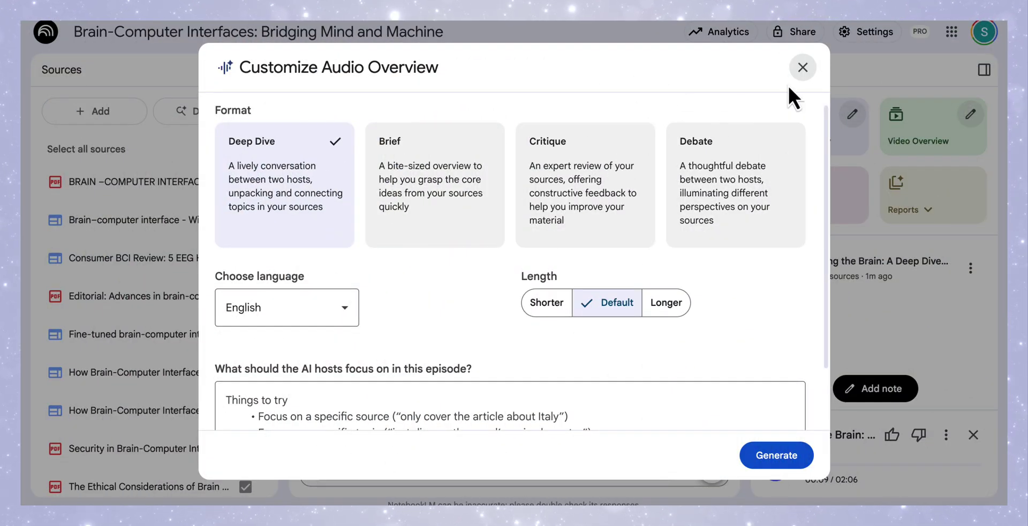
Close the audio customization and scroll the BCI Handbook PDF to its contents pages
left_click(802, 68)
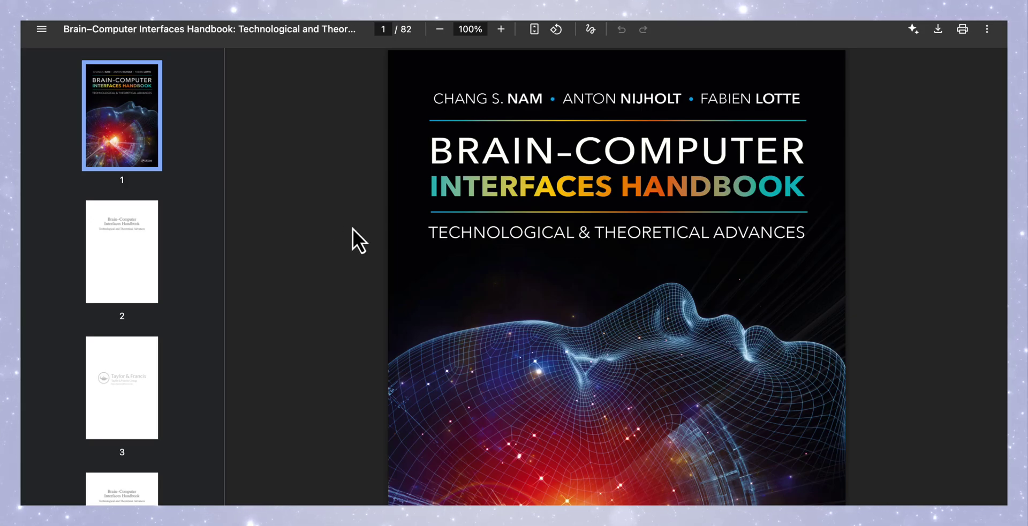
scroll(432, 297, "down", 10)
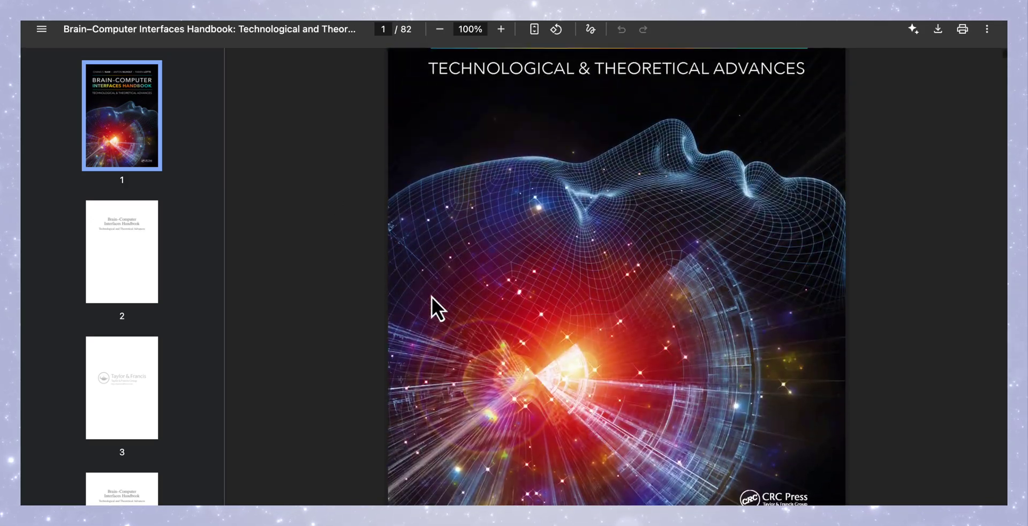
scroll(432, 297, "up", 10)
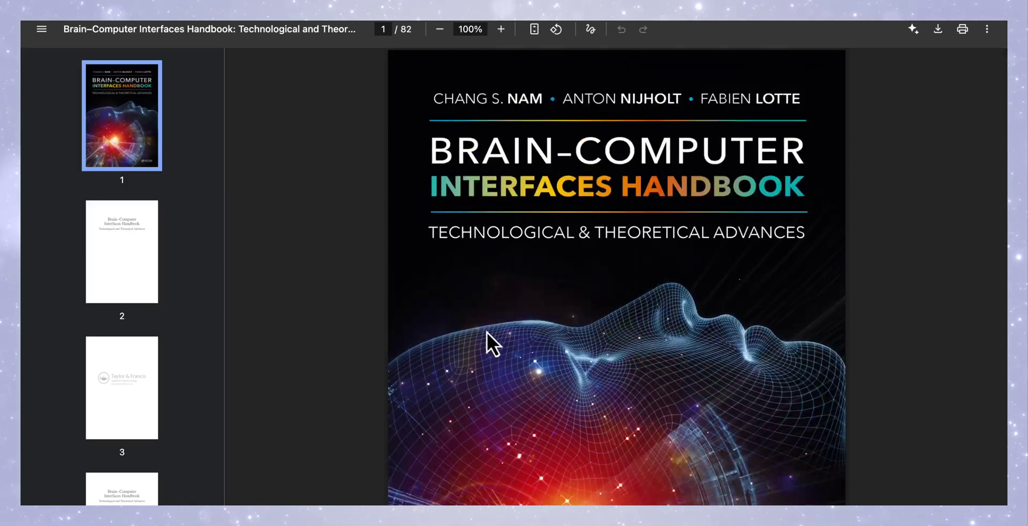
scroll(489, 348, "down", 20)
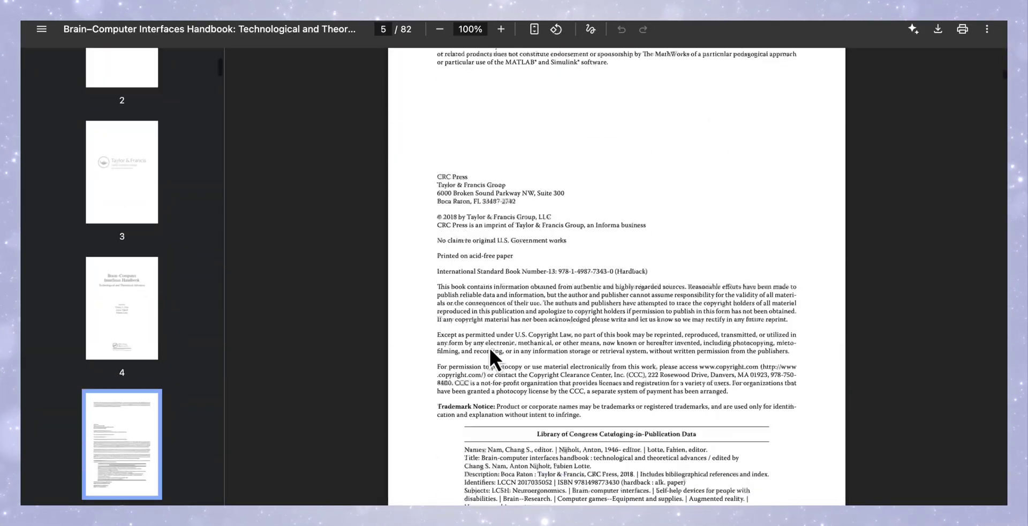
scroll(489, 348, "down", 20)
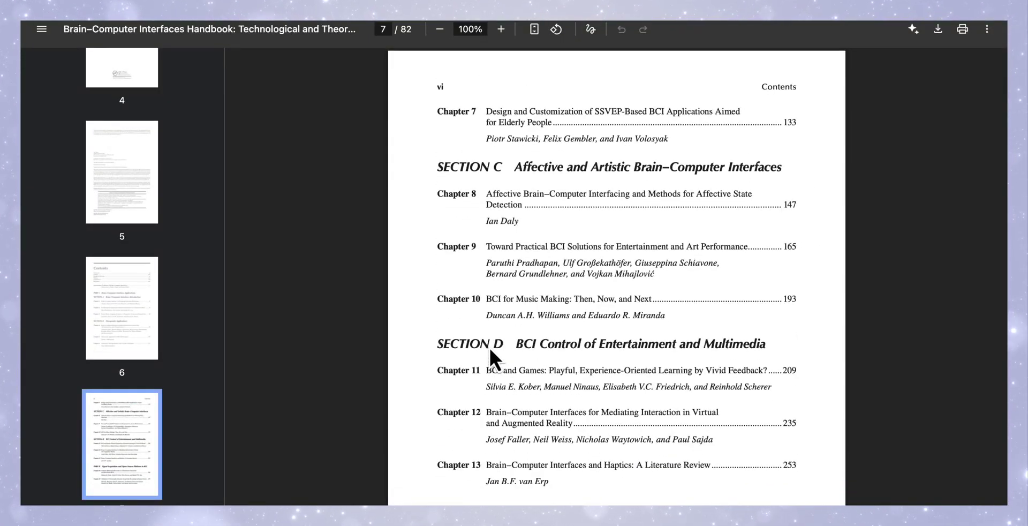
scroll(489, 346, "down", 20)
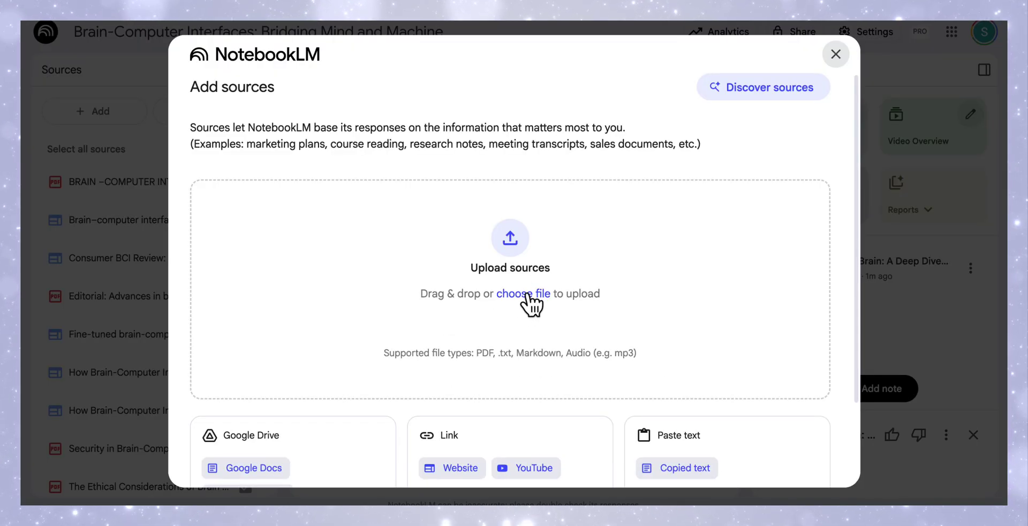
Upload brain computer interfaces book.pdf, then narrow the selection to two sources
left_click(528, 296)
left_click(403, 152)
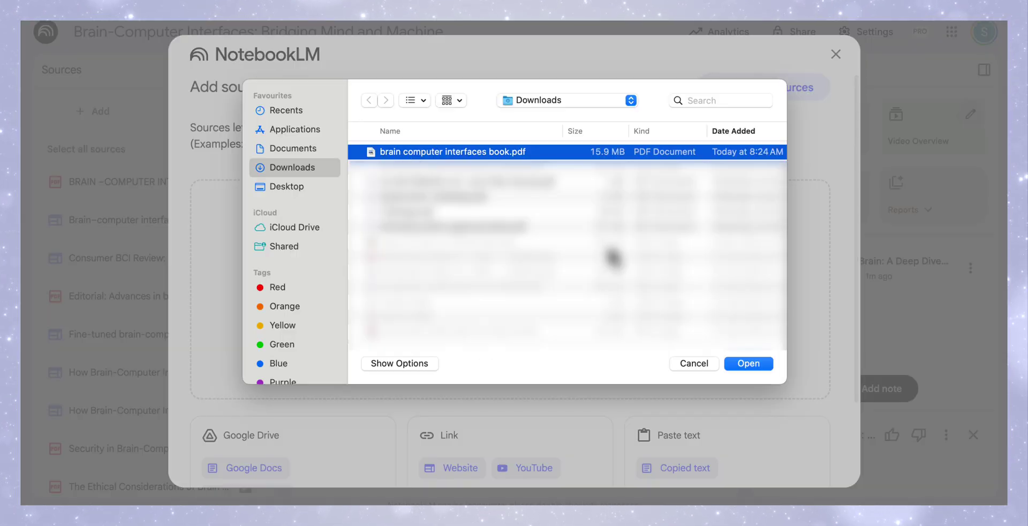
left_click(750, 364)
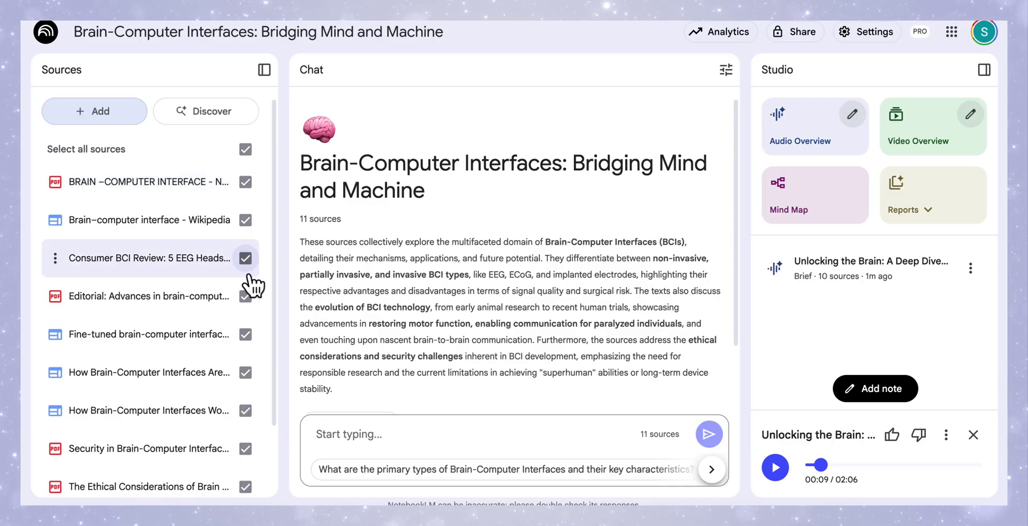
left_click(245, 149)
left_click(244, 182)
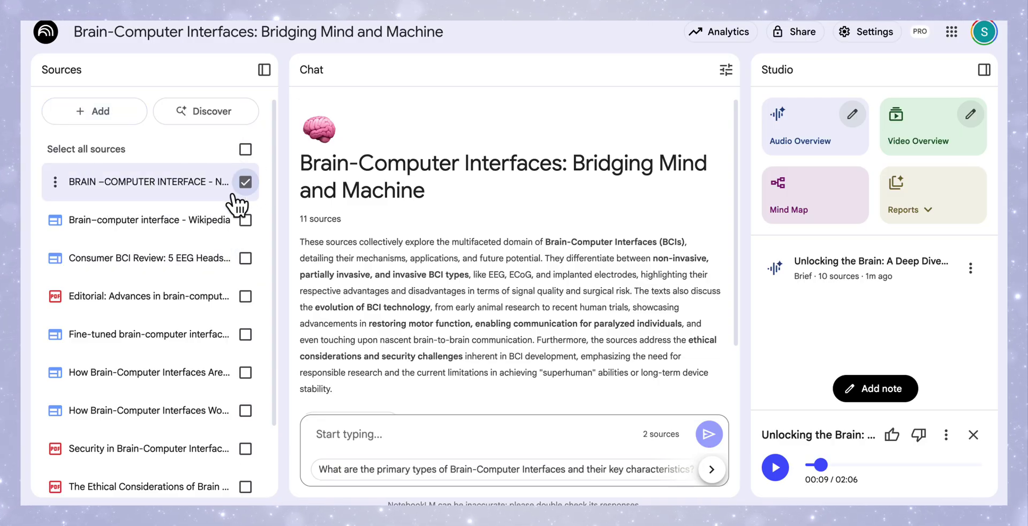
Paste the chapter-themes focus prompt, set the Deep Dive length to Longer, and generate
left_click(853, 115)
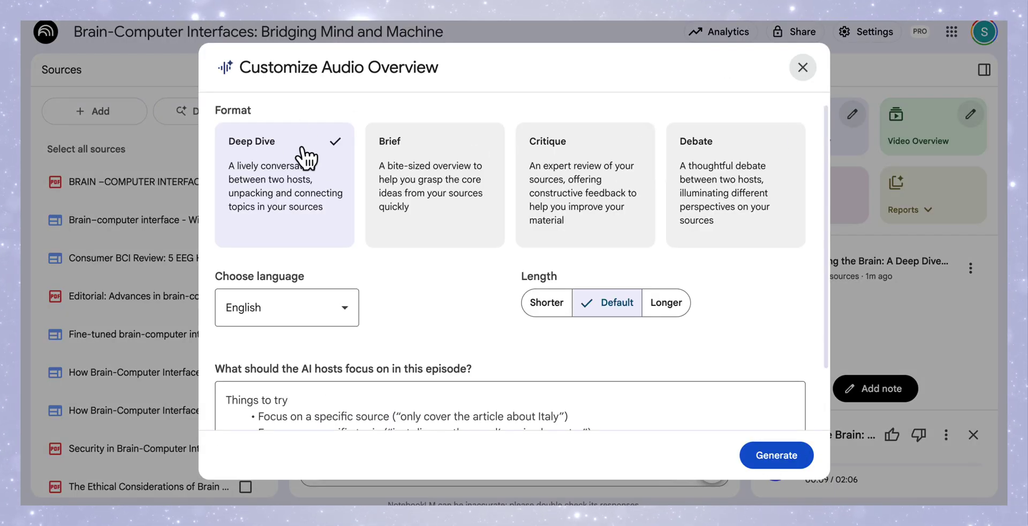
scroll(320, 370, "down", 2)
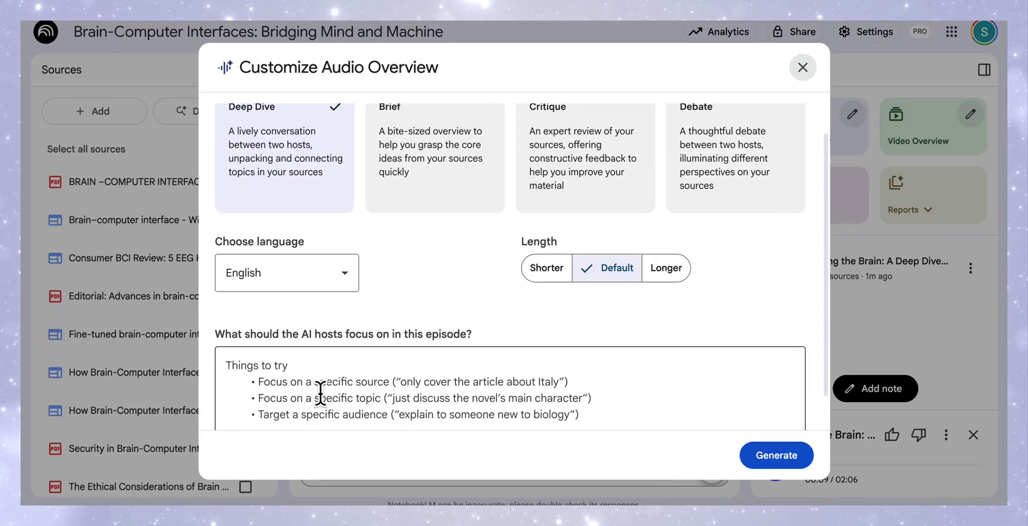
left_click(314, 370)
type("Focus on the key themes of the book. Group chapters into themes, explain the main points of each theme, and give one example per theme")
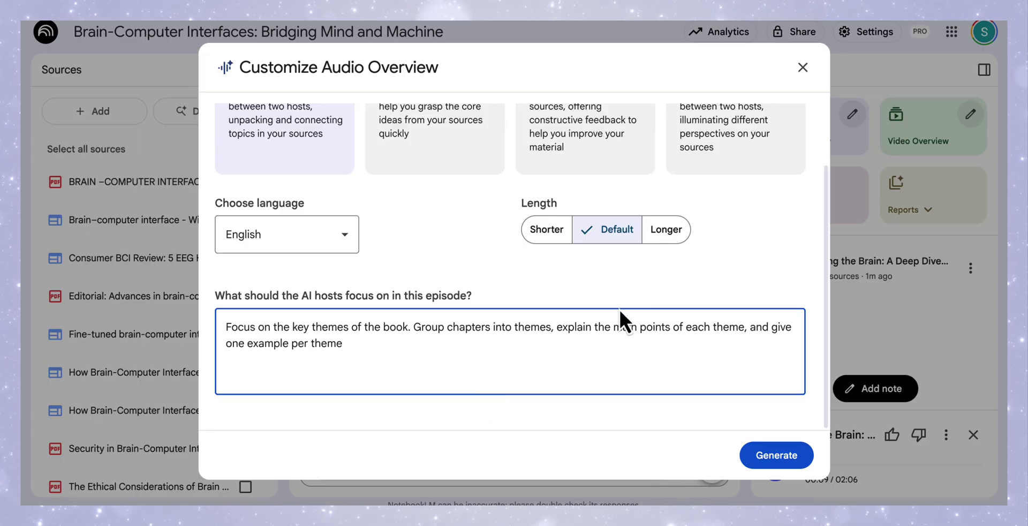
left_click(668, 232)
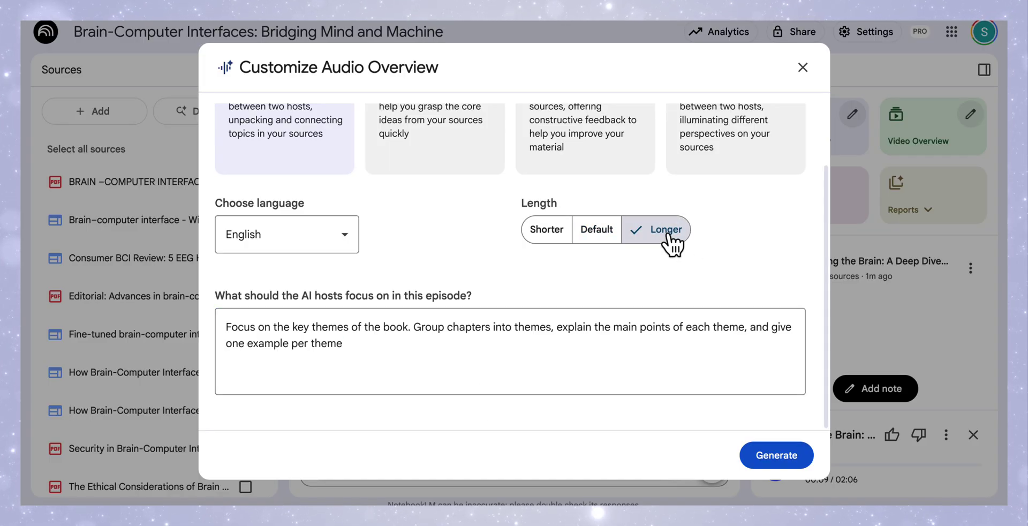
scroll(679, 287, "up", 1)
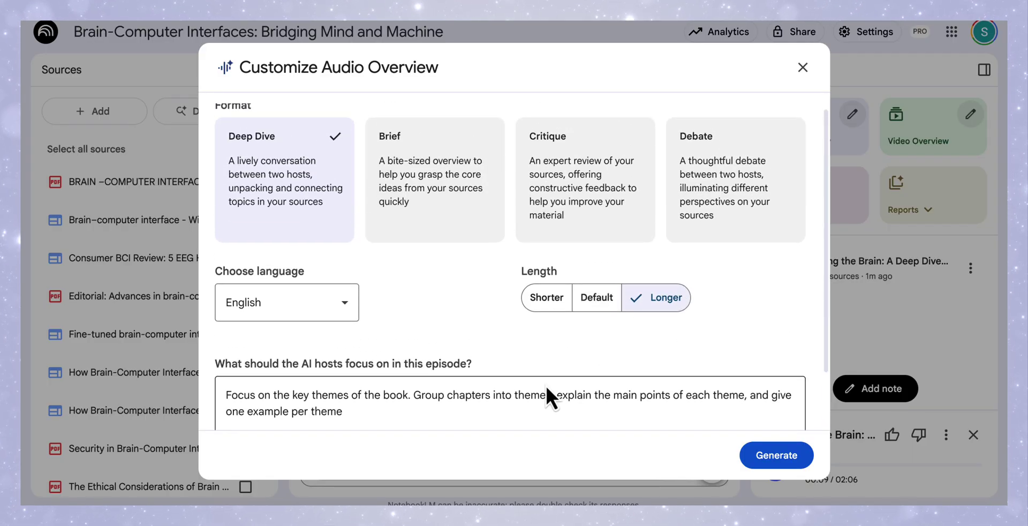
left_click(777, 456)
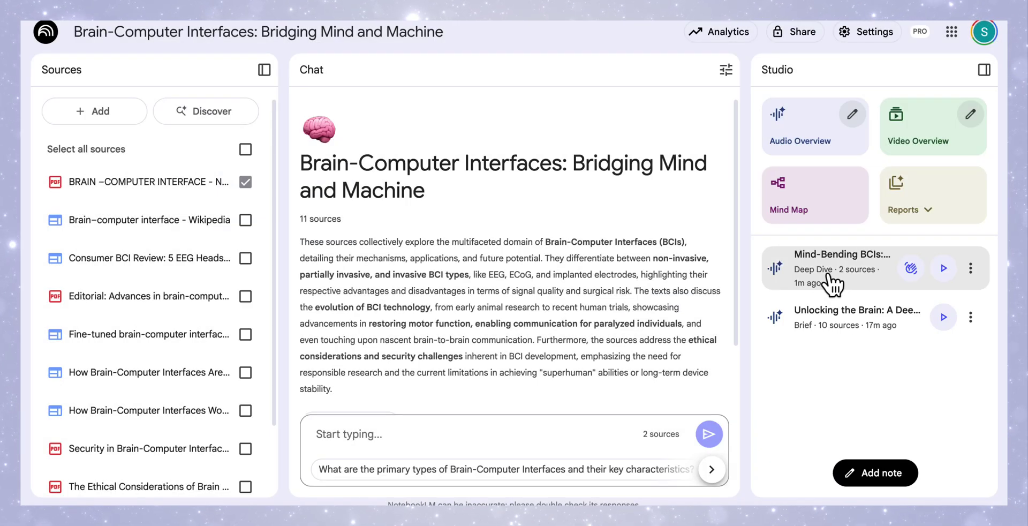
Open the Mind-Bending BCIs deep dive, pause it, then resume playback
left_click(835, 286)
key("space")
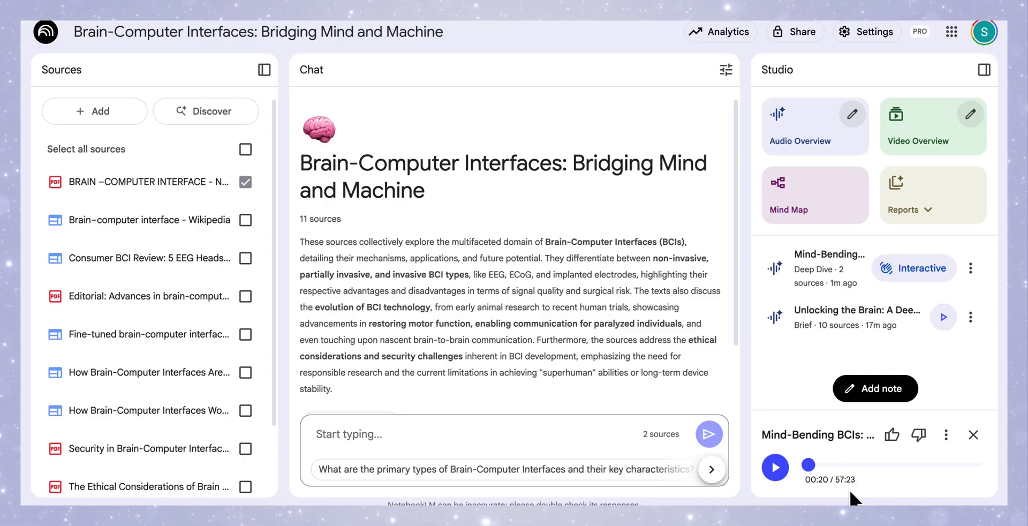
left_click(775, 468)
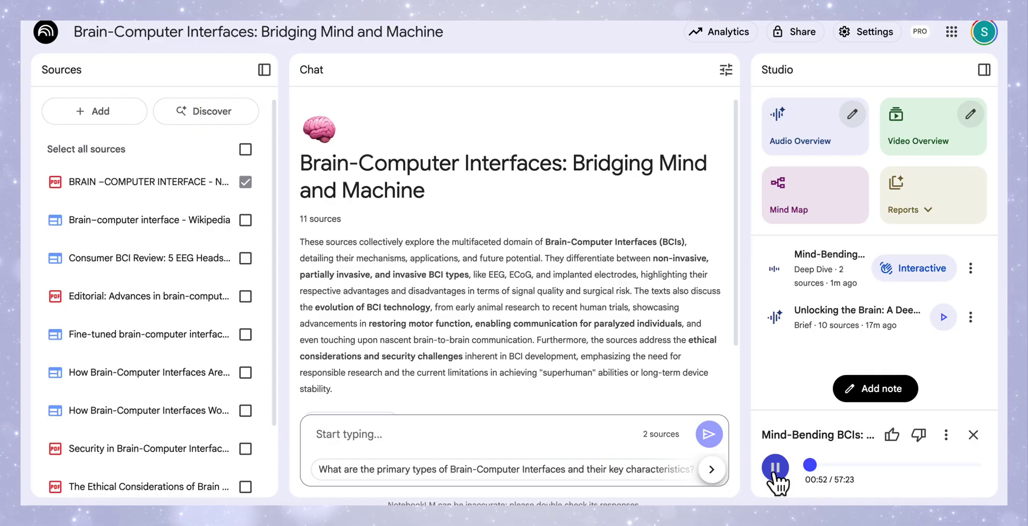
Pause the deep dive at 00:52, then resume listening
left_click(774, 472)
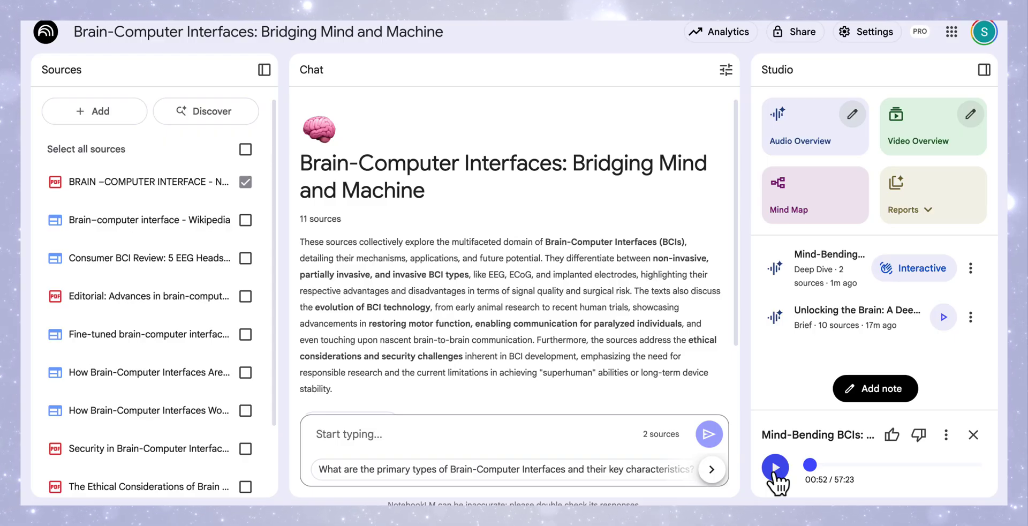
left_click(775, 467)
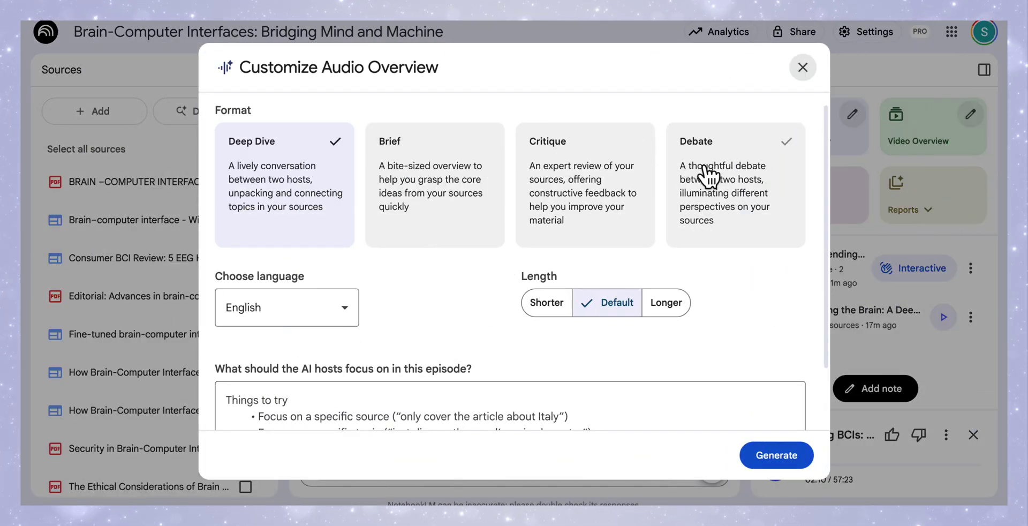
Upload brain interfaces ethical.pdf from Downloads as the notebook's twelfth source
left_click(803, 67)
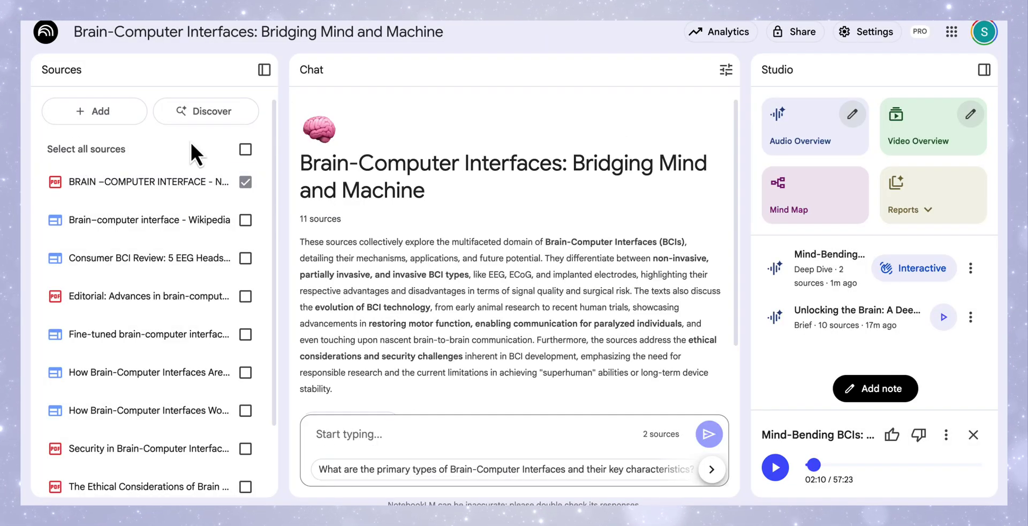
left_click(112, 117)
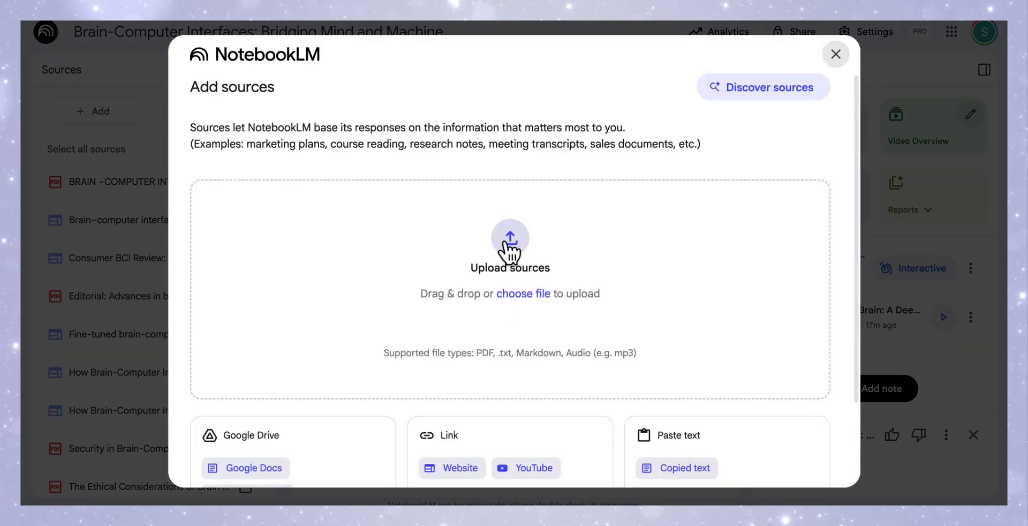
left_click(528, 293)
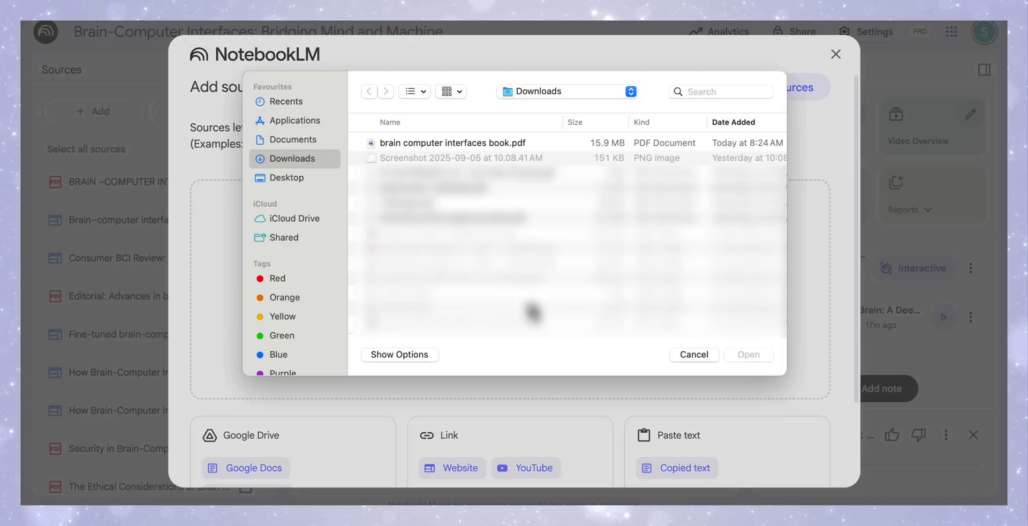
left_click(450, 153)
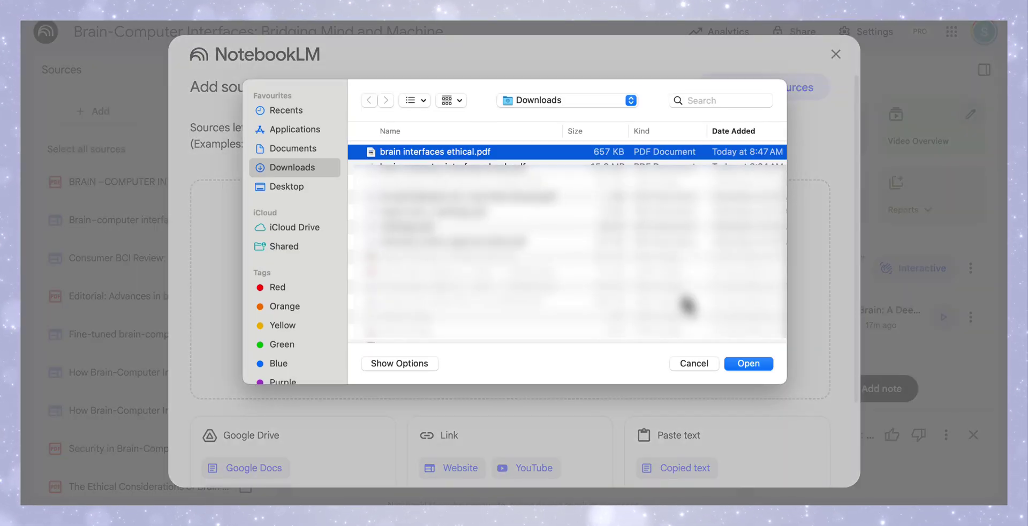
left_click(743, 365)
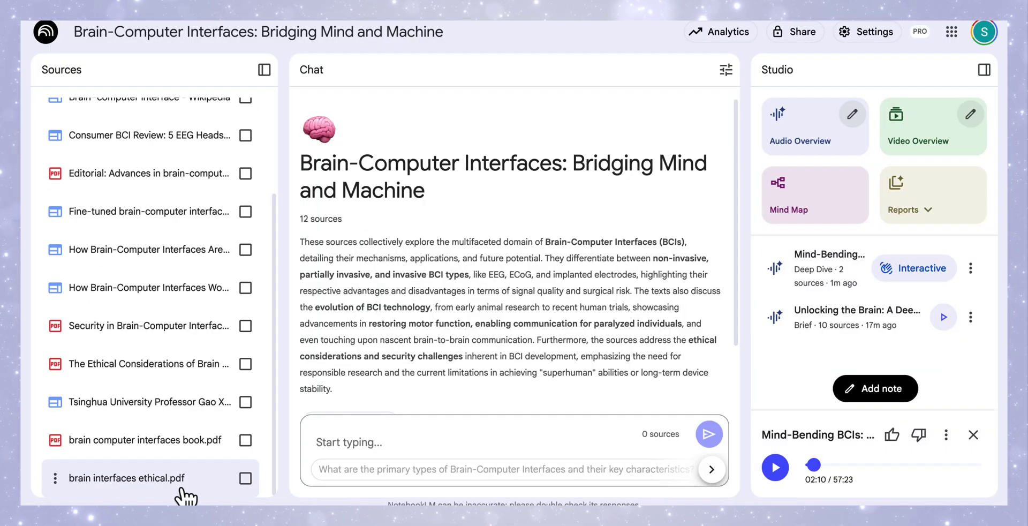
Generate a Debate audio overview from brain interfaces ethical.pdf alone, focused on privacy, access inequality and misuse
left_click(245, 478)
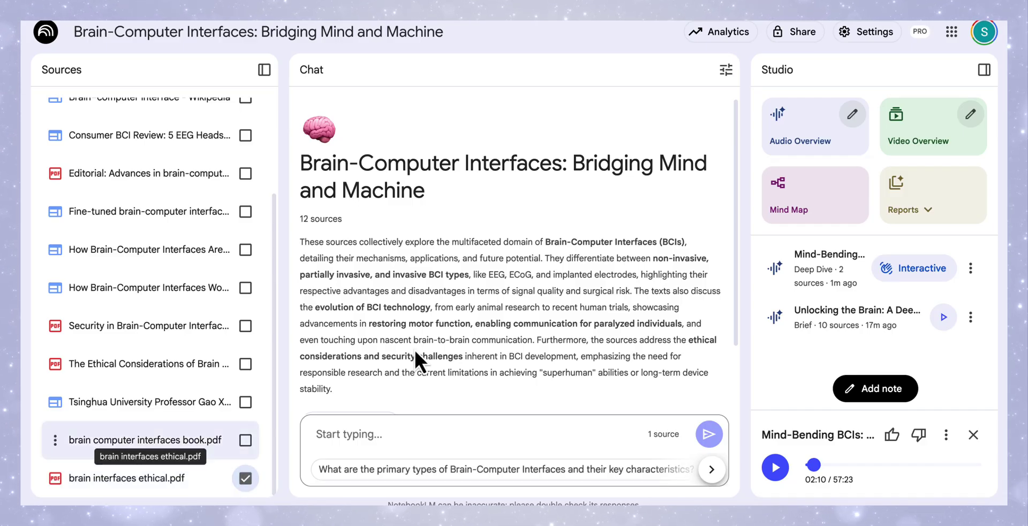
left_click(853, 117)
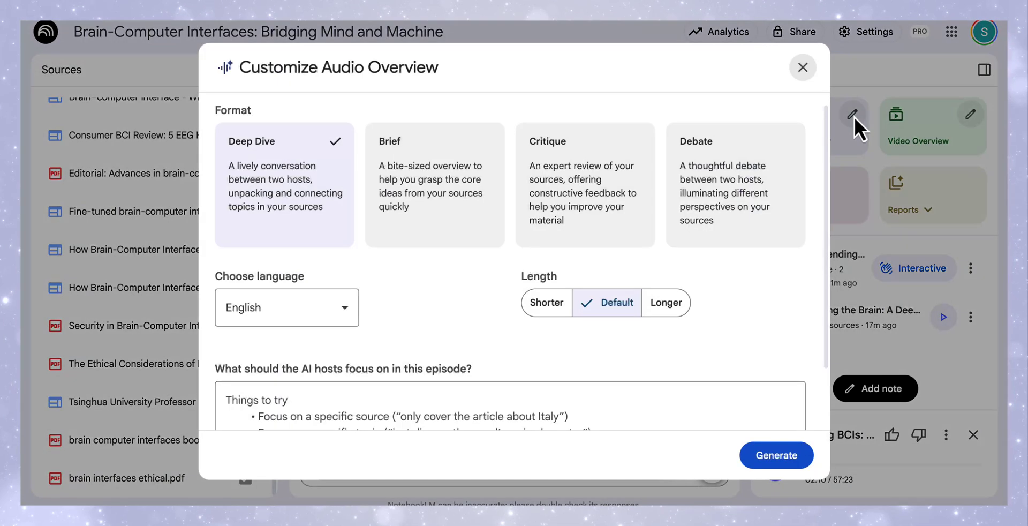
left_click(766, 153)
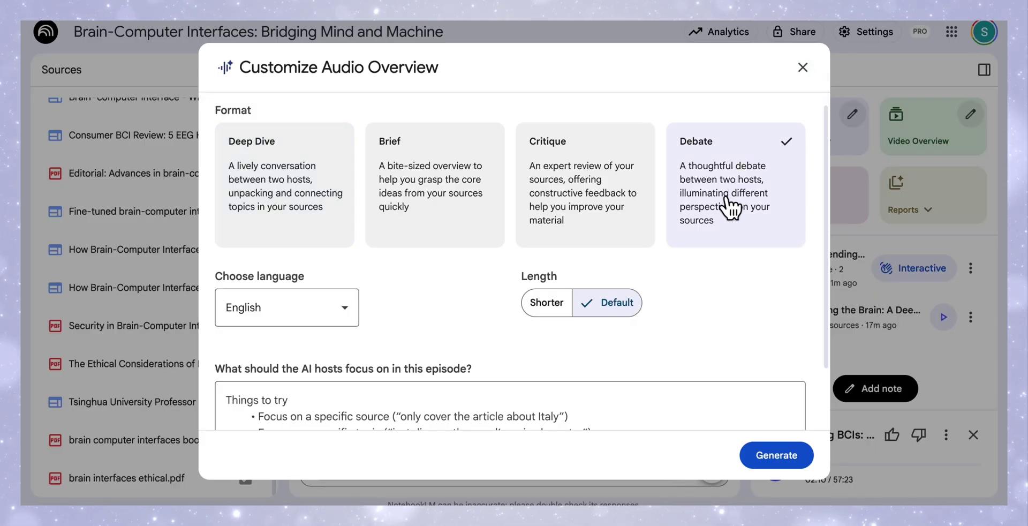
scroll(400, 389, "down", 1)
left_click(399, 392)
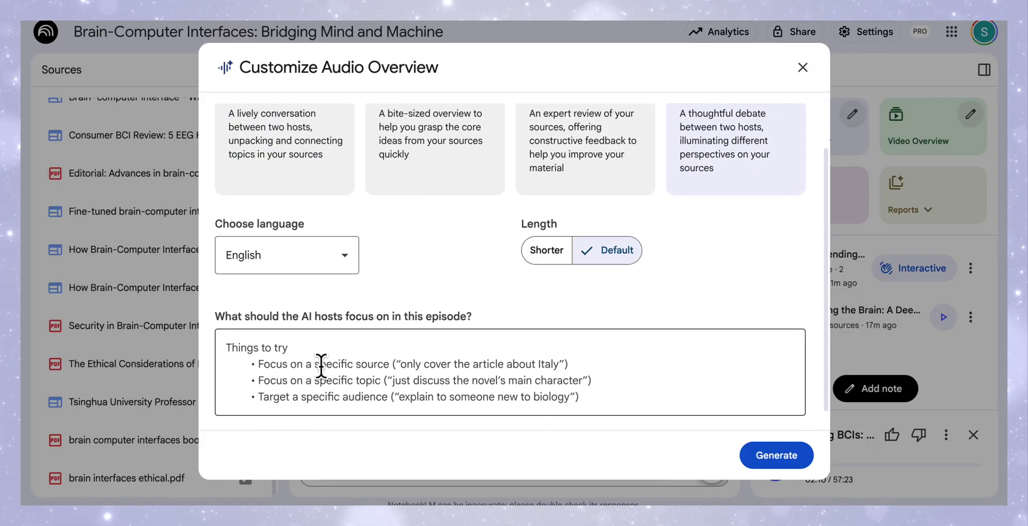
type("Ensure that data privacy, inequality of access, and potential misuse are key parts of the debate")
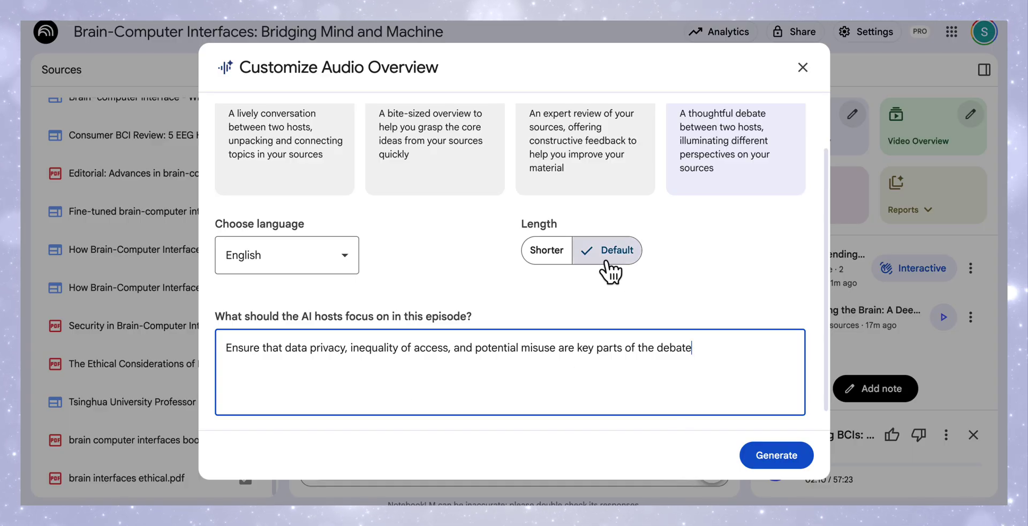
left_click(779, 457)
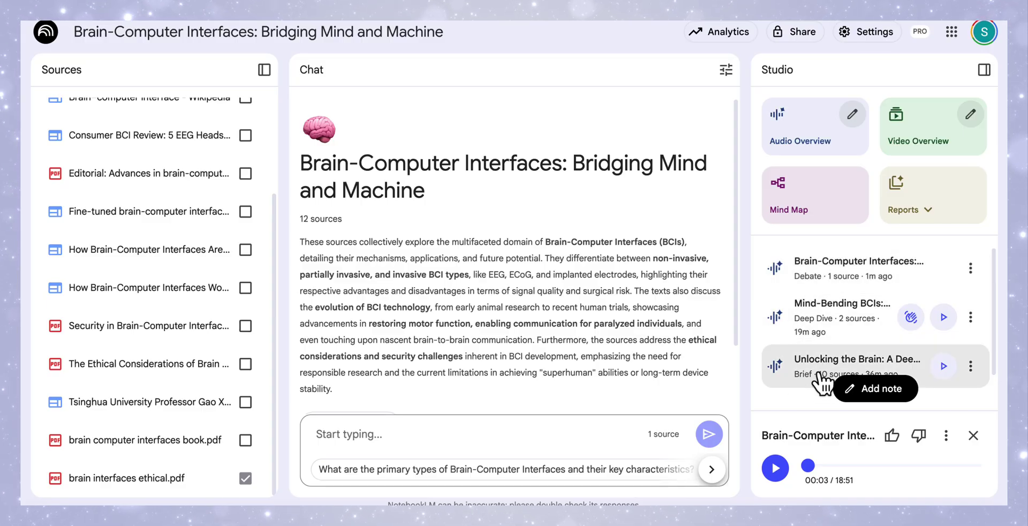
Play the Debate audio overview, rewind to 03:50, then pause it at about 04:41
left_click(776, 469)
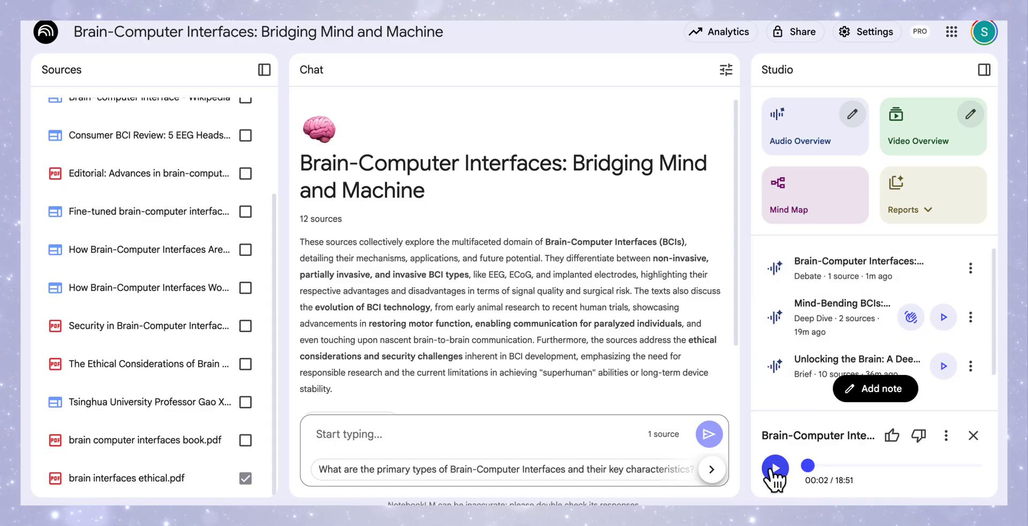
left_click(775, 468)
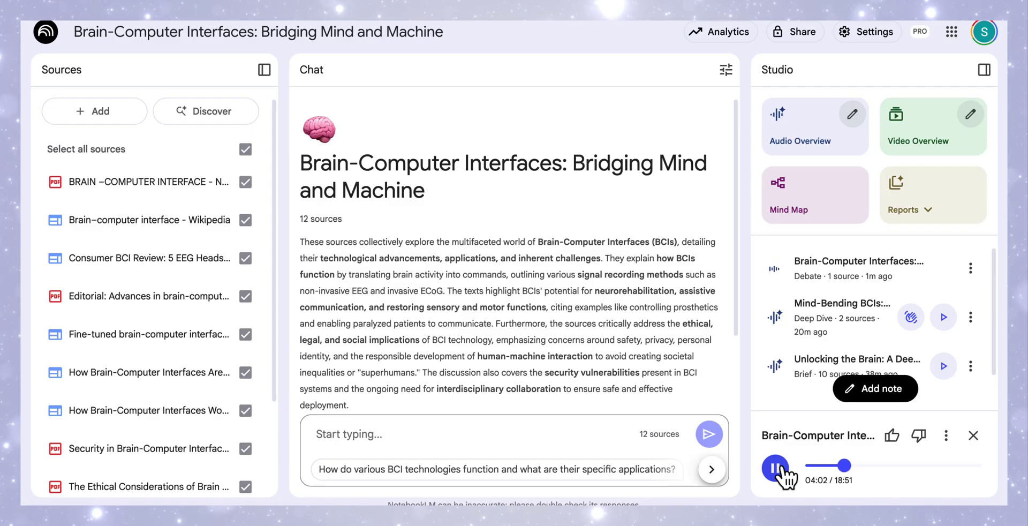
left_click(777, 468)
left_click(843, 466)
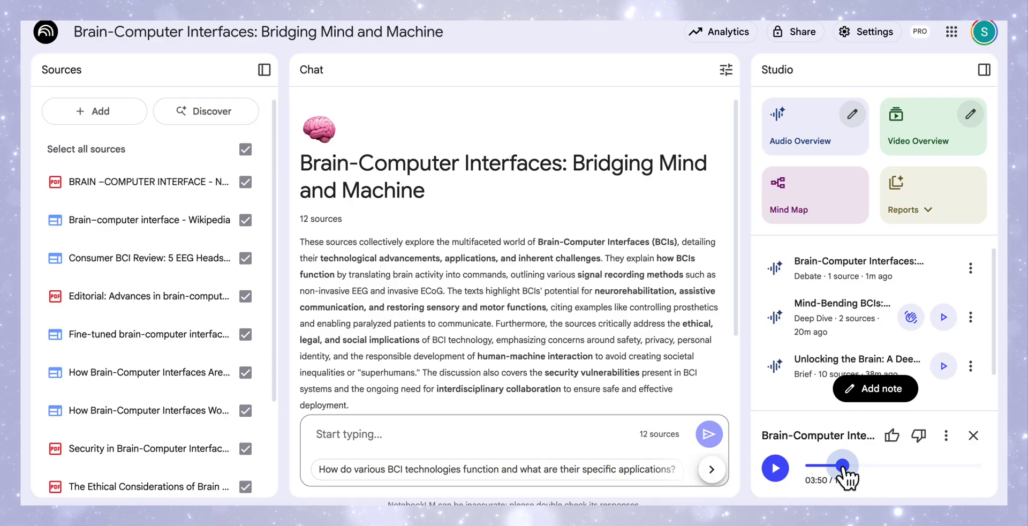
left_click(776, 469)
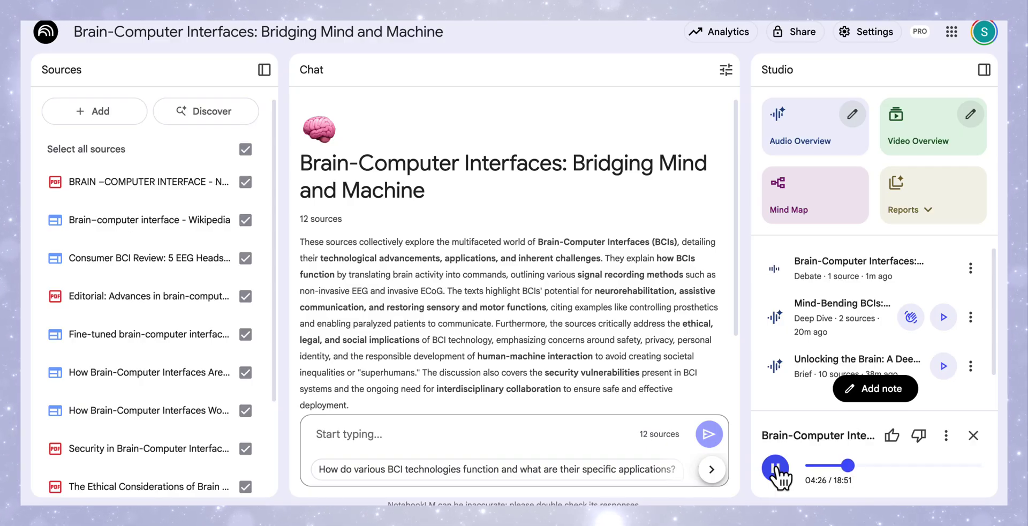
left_click(776, 468)
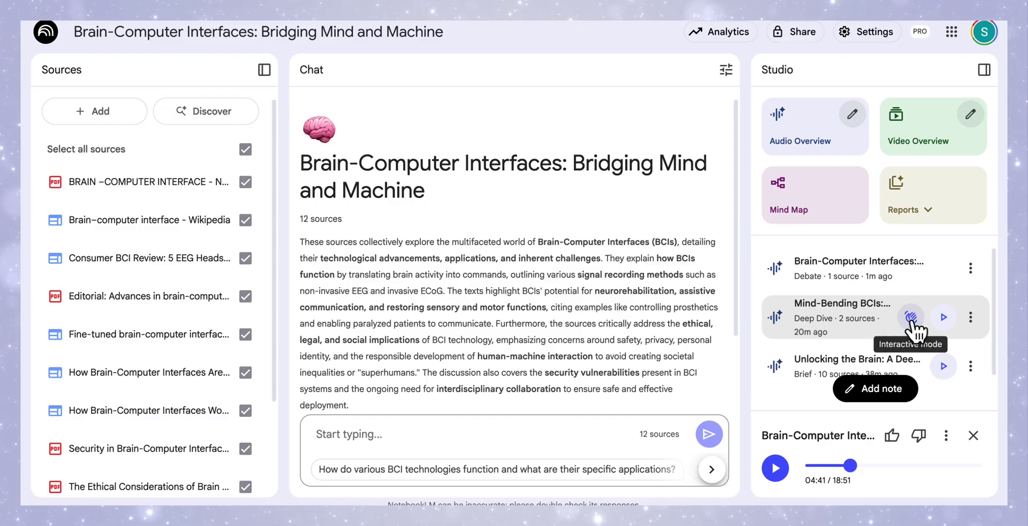
Join the Deep Dive audio overview in interactive mode to talk with its hosts
left_click(912, 320)
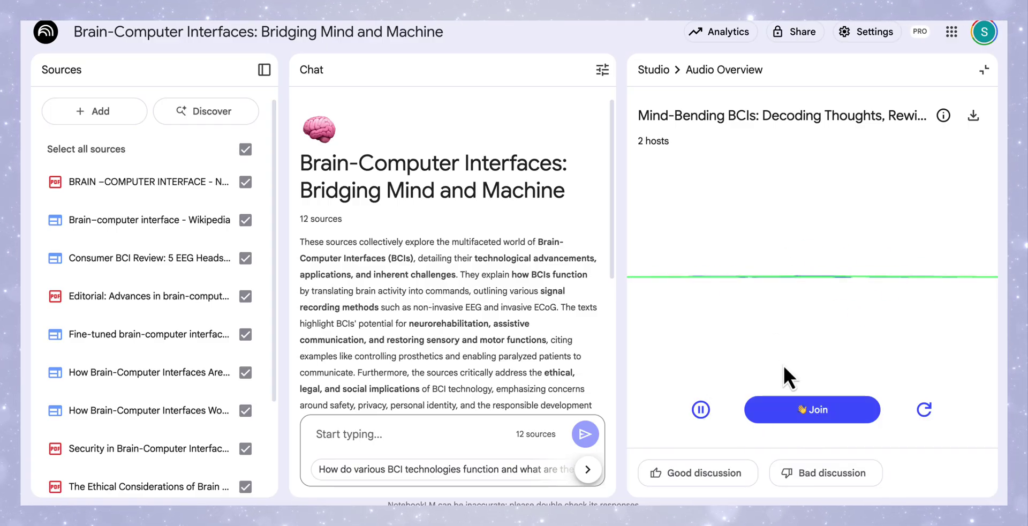
left_click(807, 409)
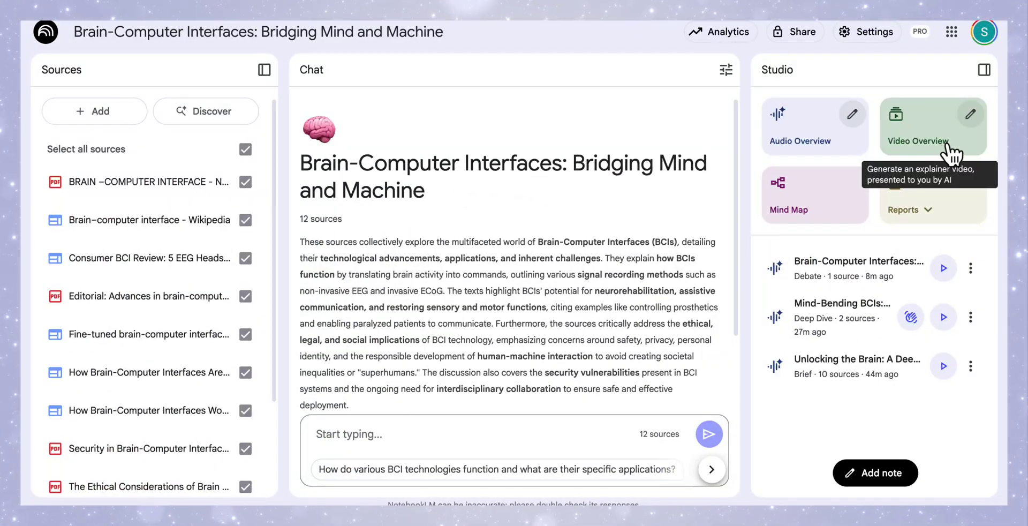
Keep the video overview in English and paste focus instructions on examples, healthcare, accessibility, ethics and future
left_click(971, 115)
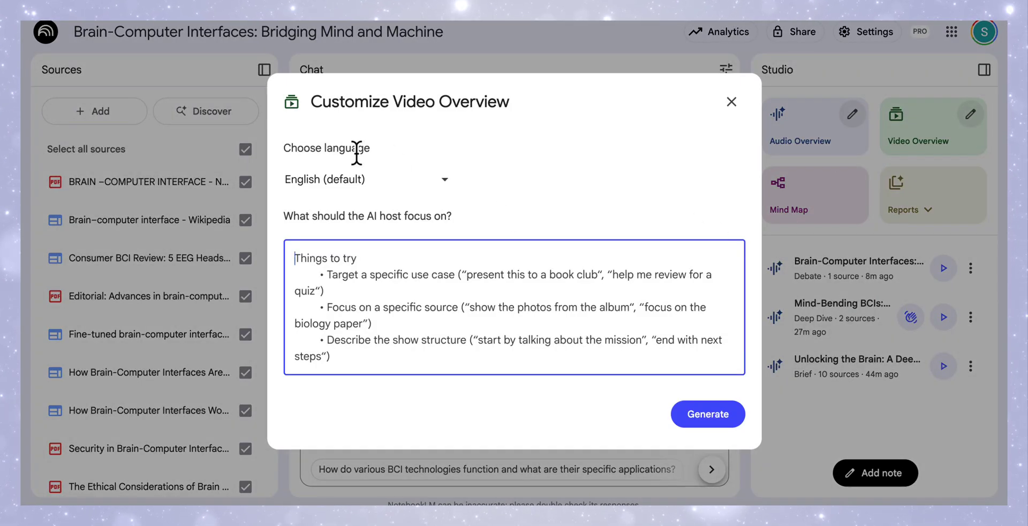
left_click(446, 180)
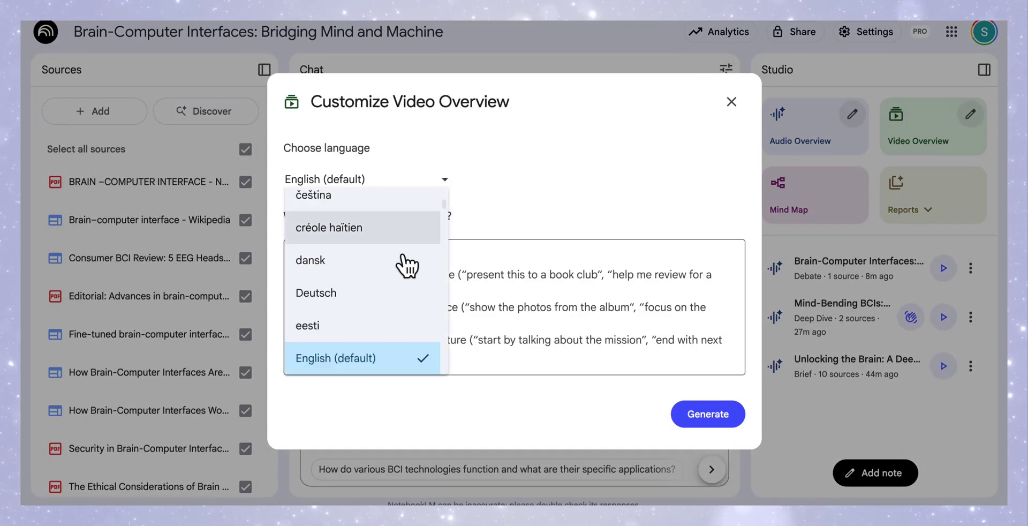
scroll(399, 268, "down", 6)
scroll(401, 268, "down", 2)
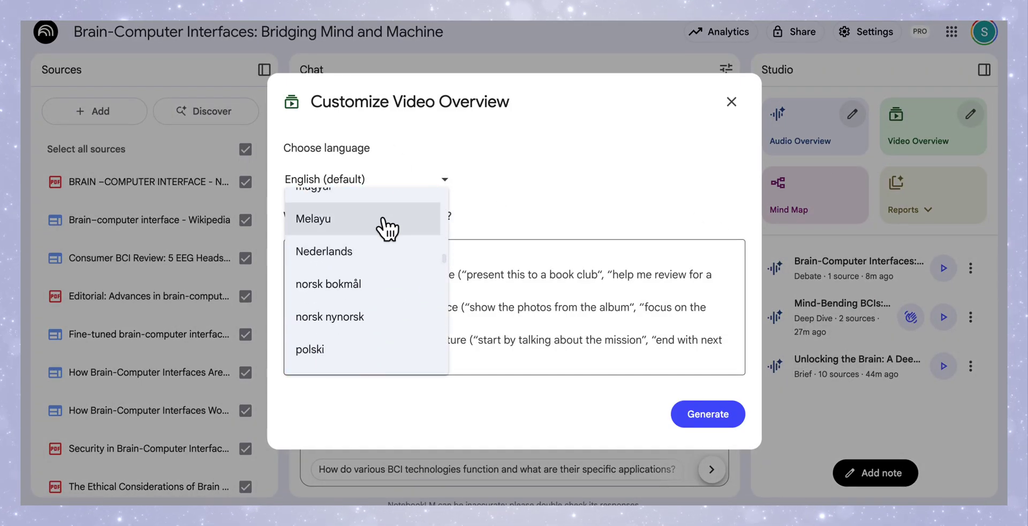
scroll(432, 363, "down", 5)
left_click(533, 224)
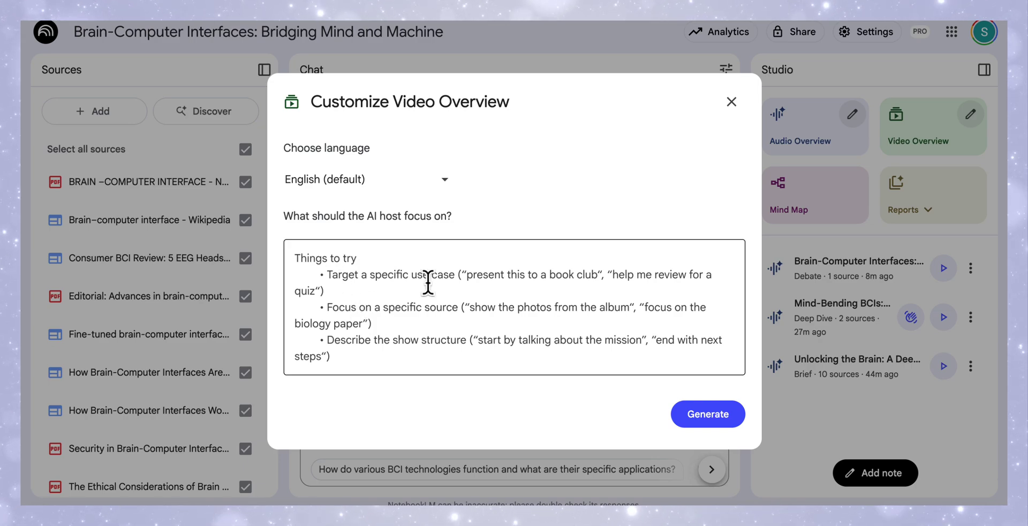
left_click(432, 316)
type("Add real world examples Cover current applications in healthcare and accessibility, outline the main ethical challenges Add future possibilities")
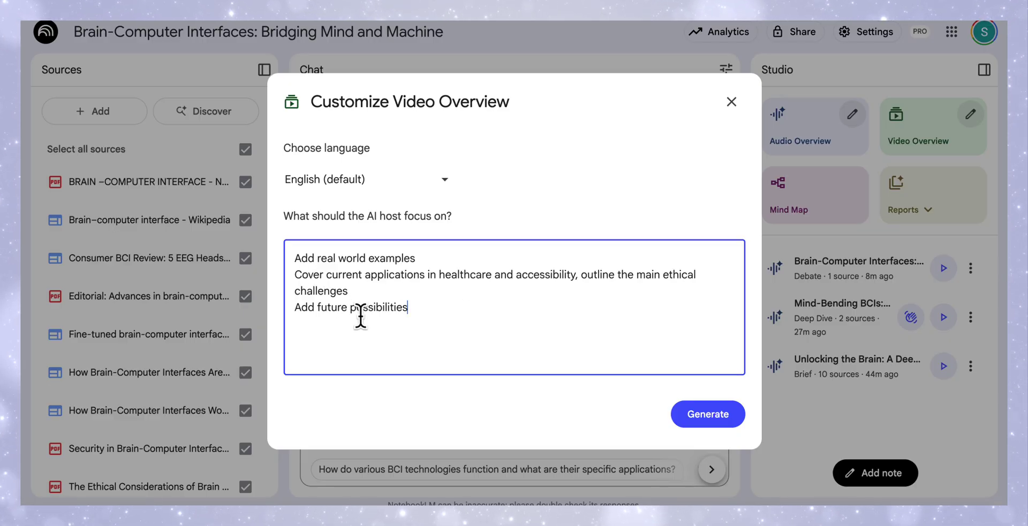
Generate the customized Brain-Computer Interfaces video overview and play it until 00:32
left_click(719, 427)
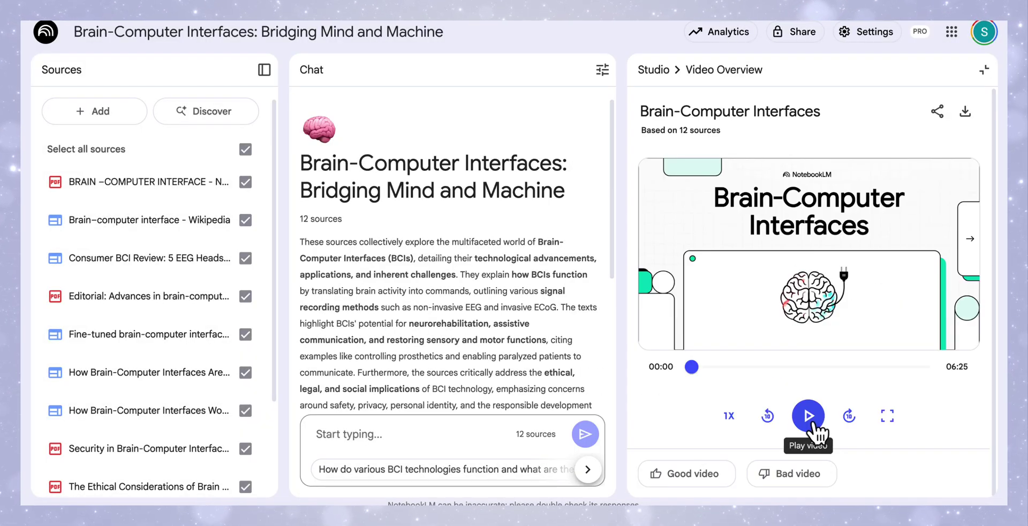
left_click(810, 420)
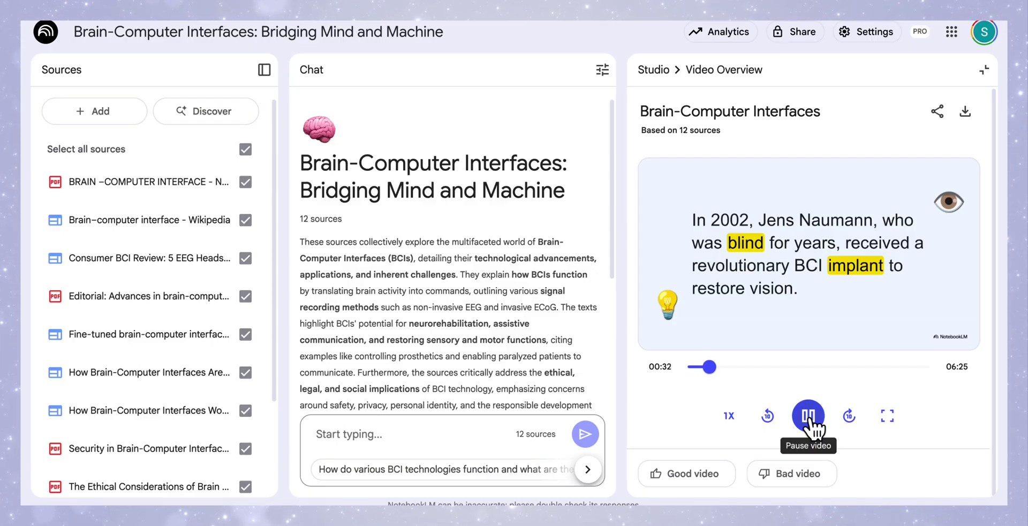
left_click(809, 417)
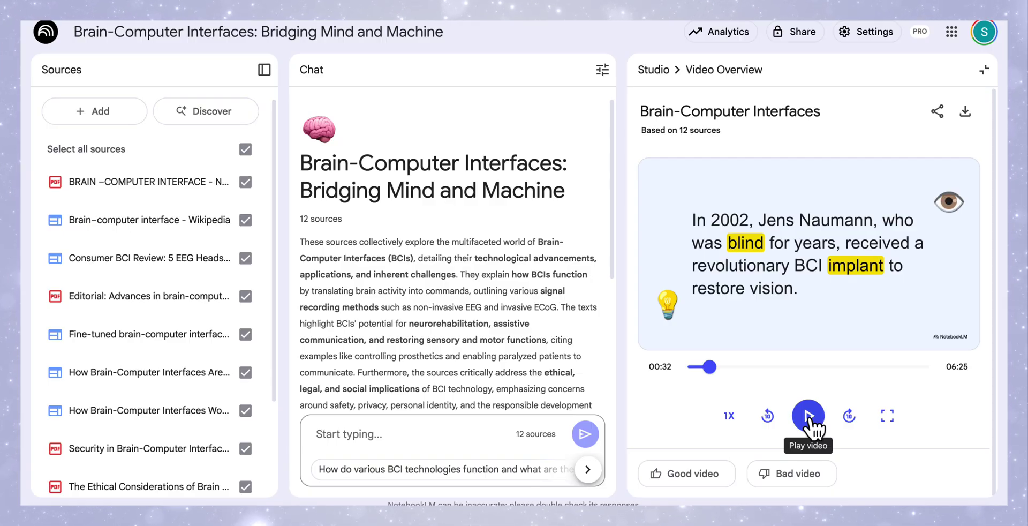
Resume the video, pausing at 00:51 and again at 00:54 on the Minds & Machines Unite slide
left_click(809, 419)
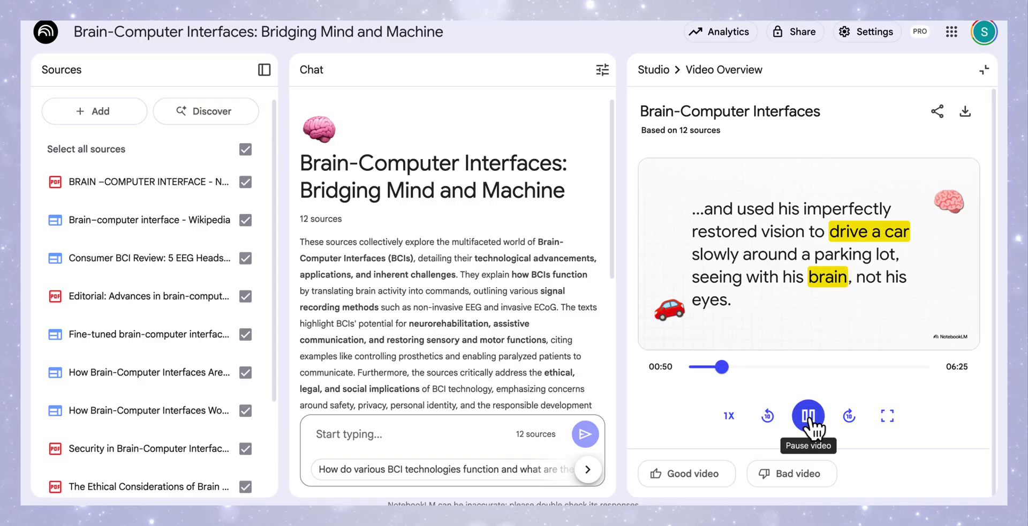
left_click(810, 418)
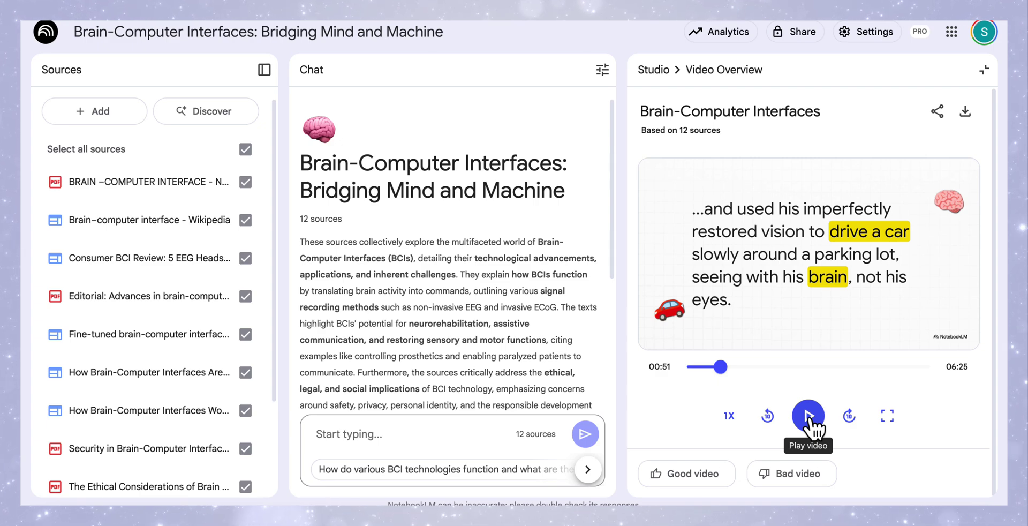
left_click(810, 420)
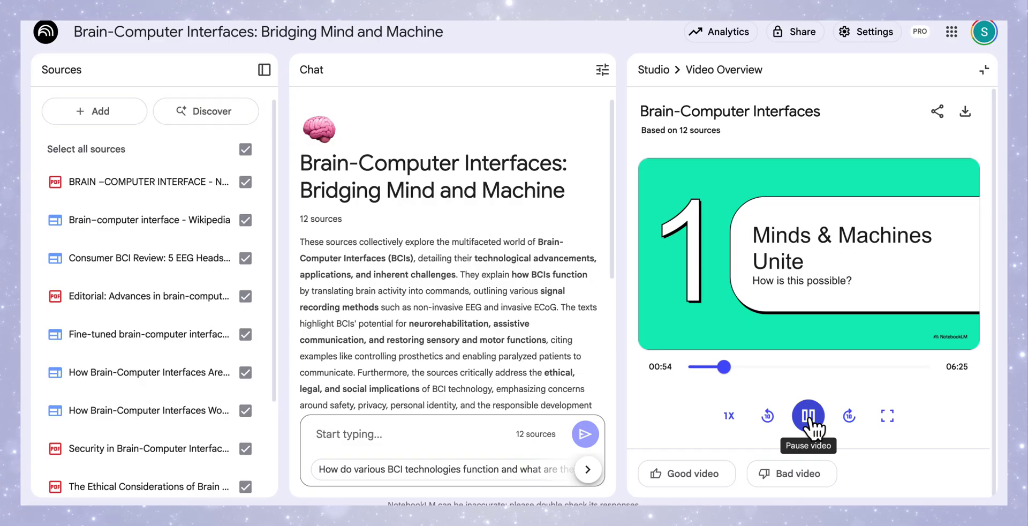
left_click(810, 419)
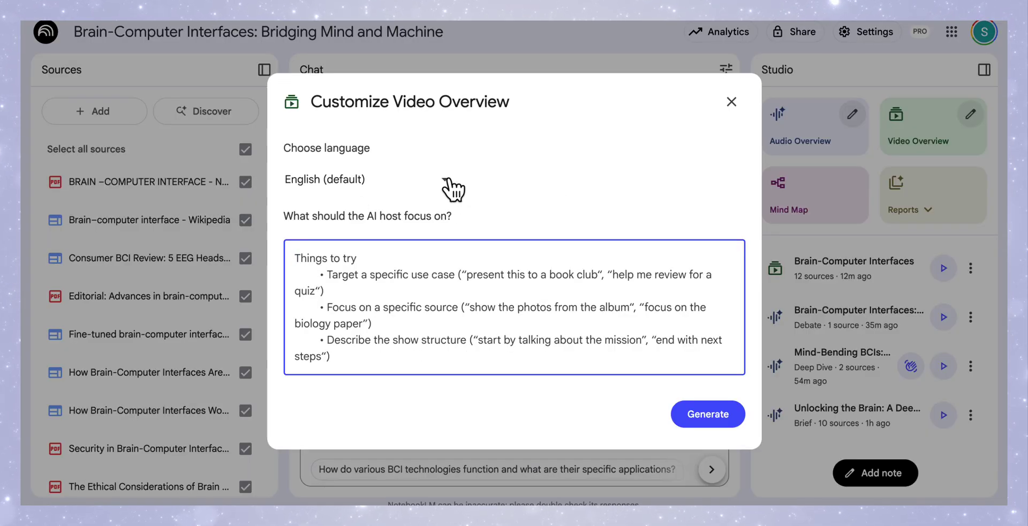
Scroll through the video overview language list and leave it on English (default)
left_click(446, 180)
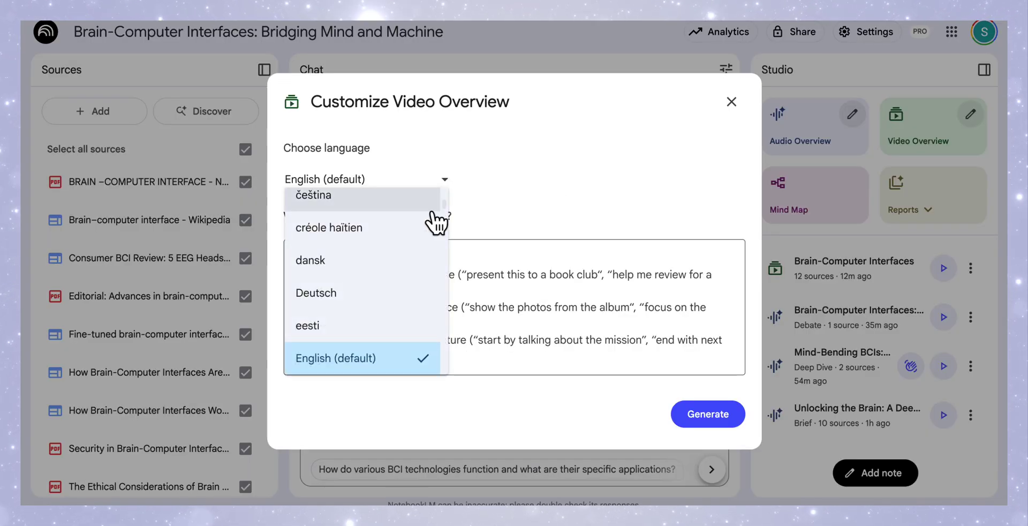
scroll(408, 278, "down", 5)
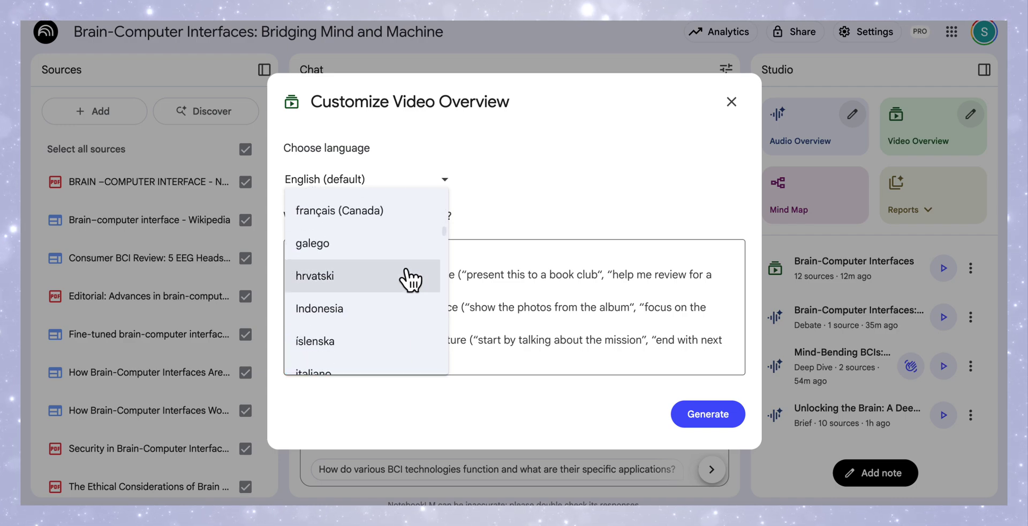
scroll(409, 278, "down", 1)
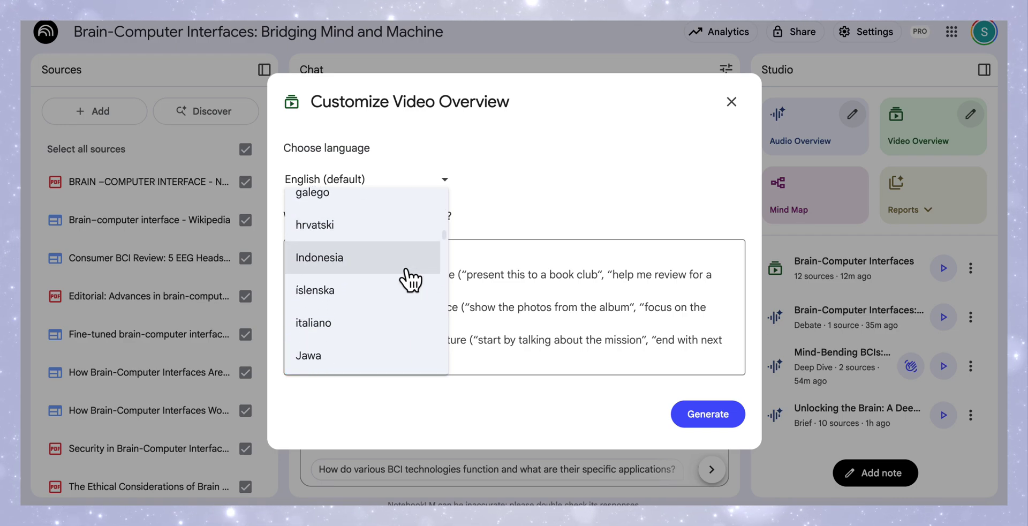
scroll(409, 278, "down", 5)
scroll(409, 278, "up", 1)
scroll(409, 278, "down", 2)
scroll(406, 284, "up", 10)
scroll(403, 292, "down", 6)
scroll(404, 292, "down", 2)
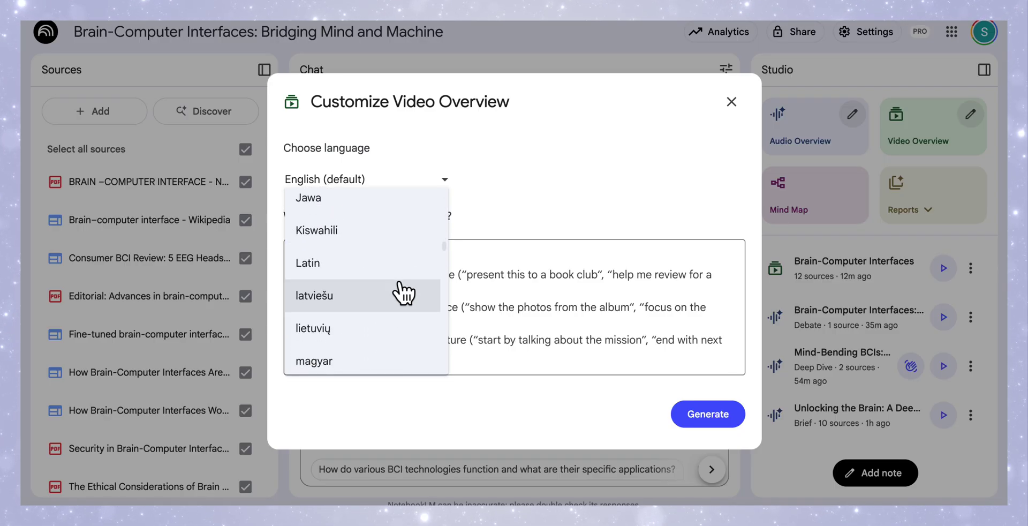
left_click(446, 182)
left_click(446, 182)
scroll(431, 239, "up", 3)
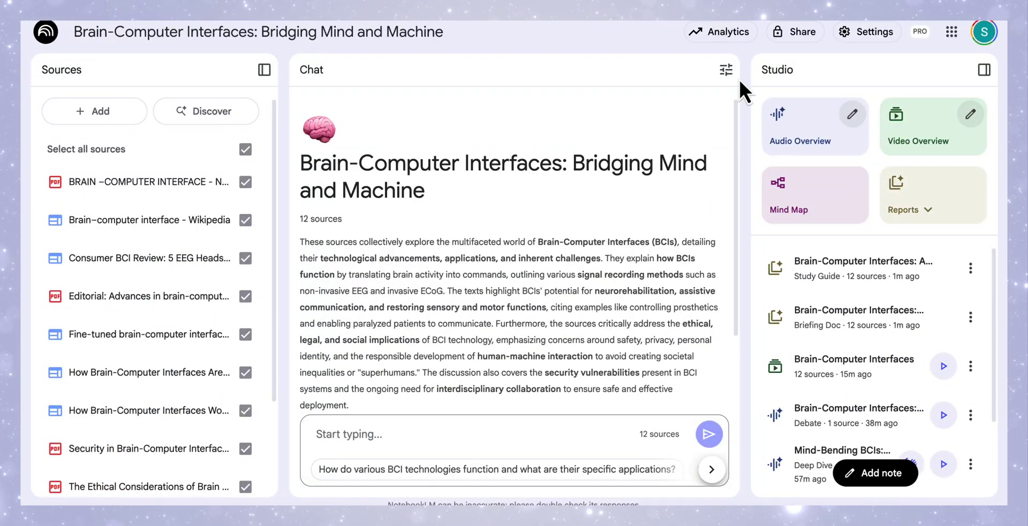
left_click(799, 41)
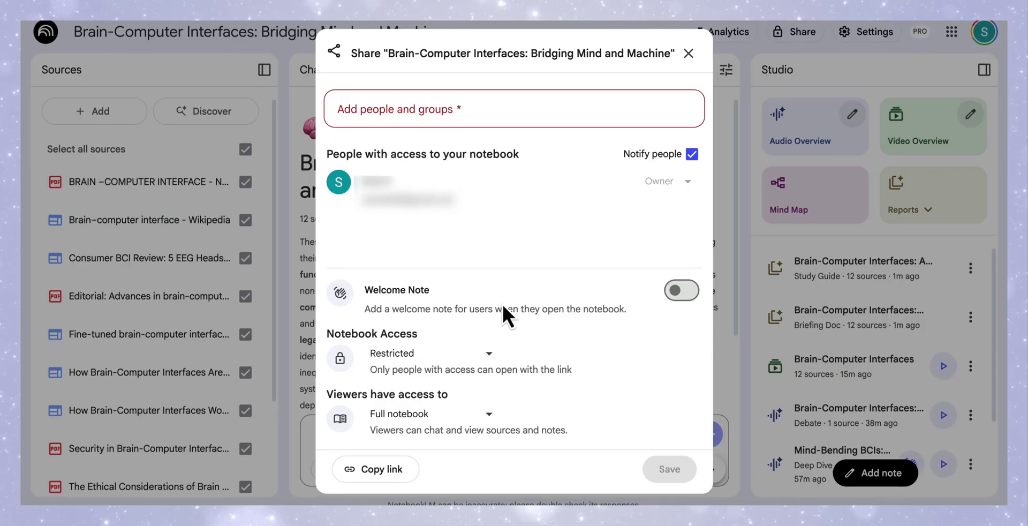
left_click(691, 294)
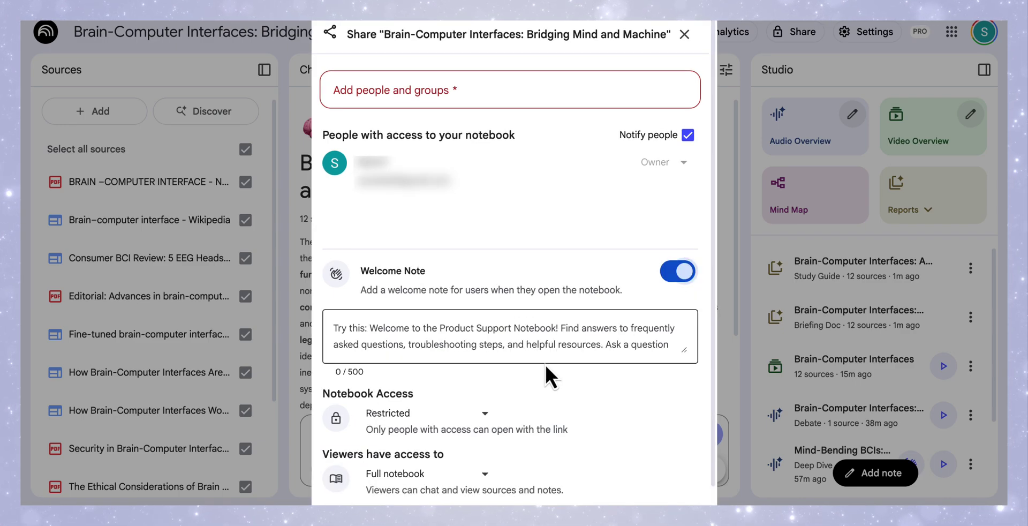
key("space")
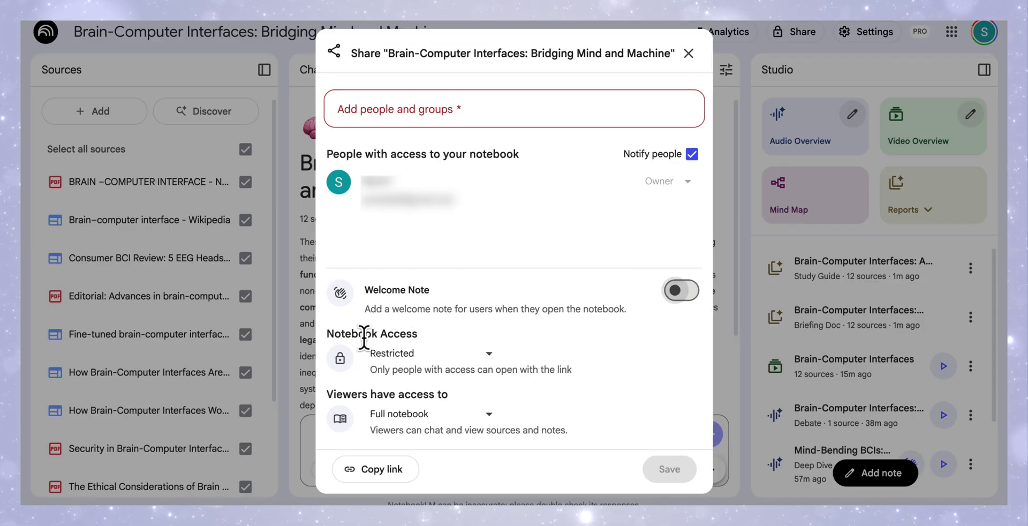
left_click(492, 355)
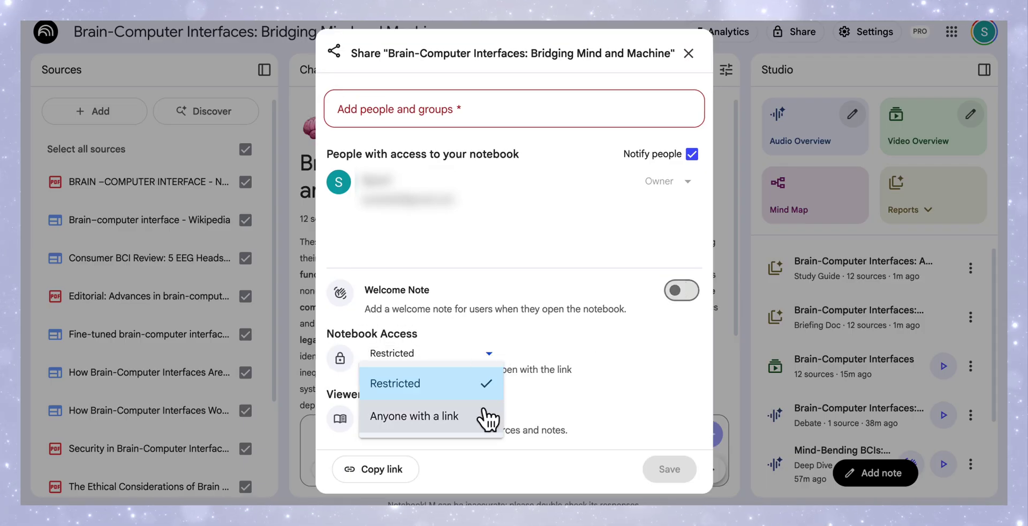
left_click(487, 379)
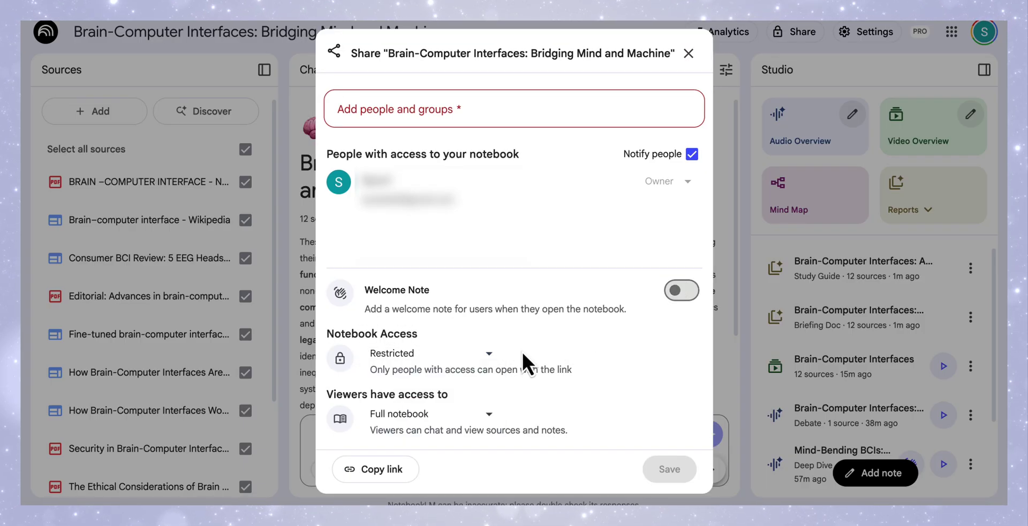
left_click(489, 414)
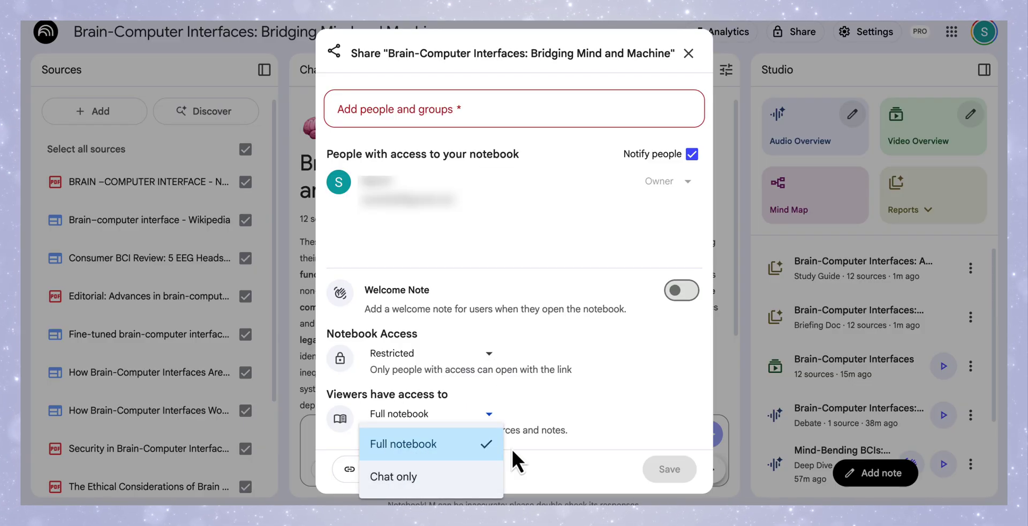
left_click(688, 54)
left_click(689, 53)
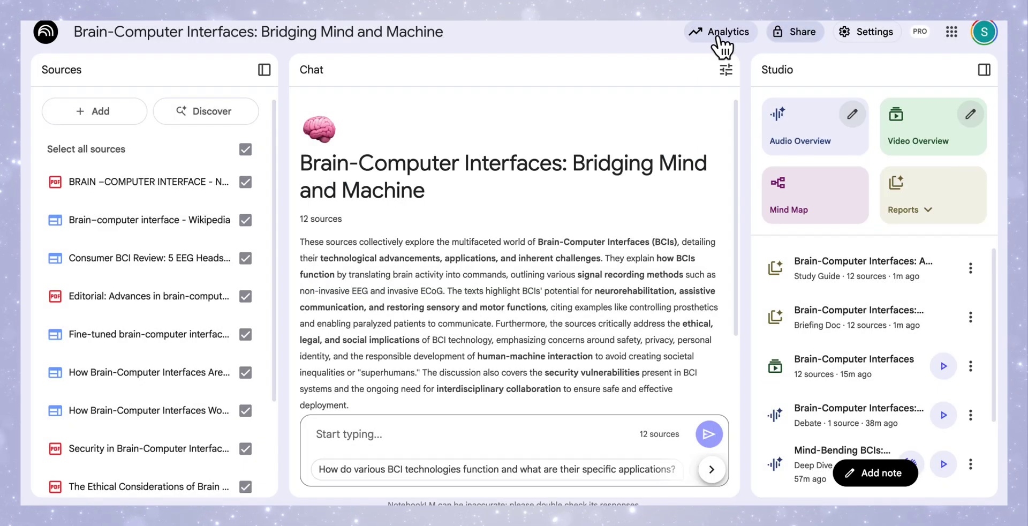
left_click(715, 34)
scroll(517, 321, "down", 1)
scroll(476, 358, "up", 1)
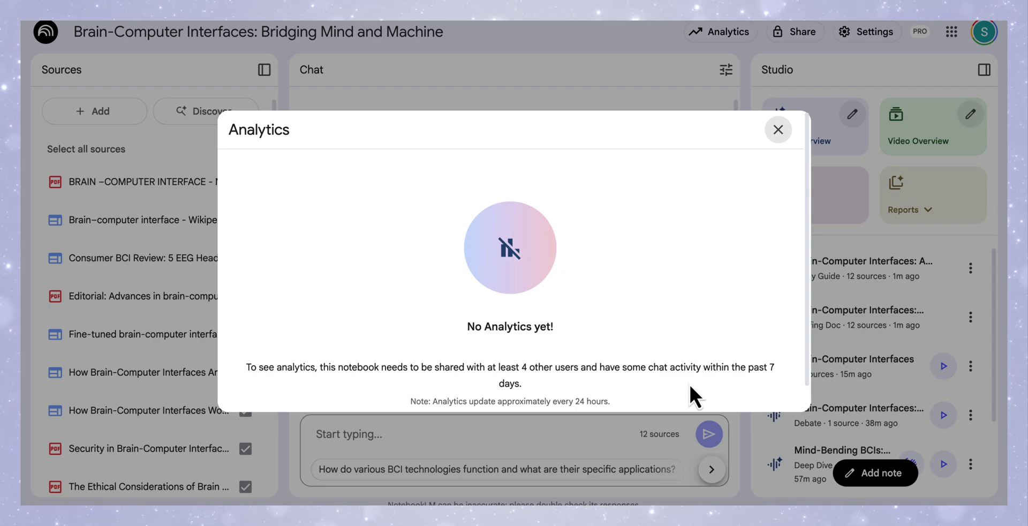
left_click(779, 130)
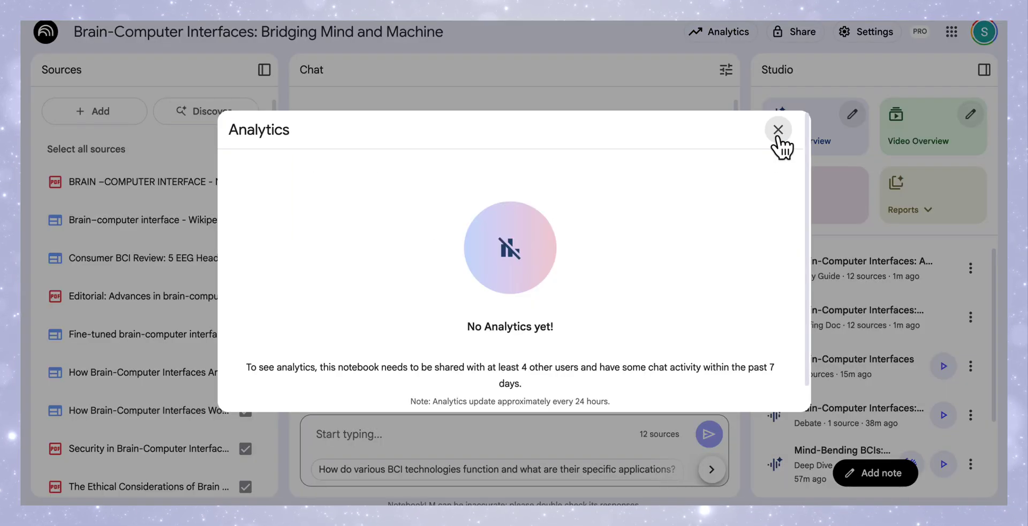
left_click(777, 135)
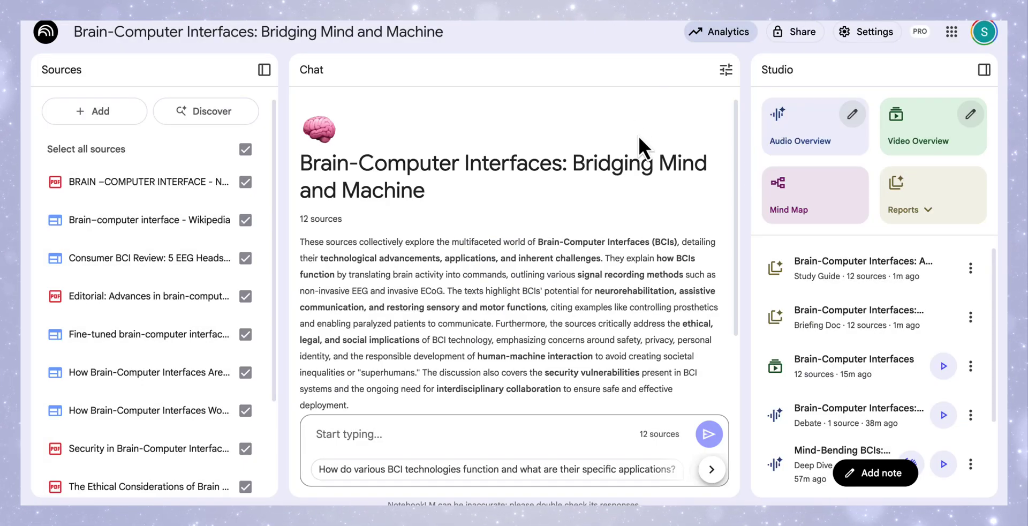